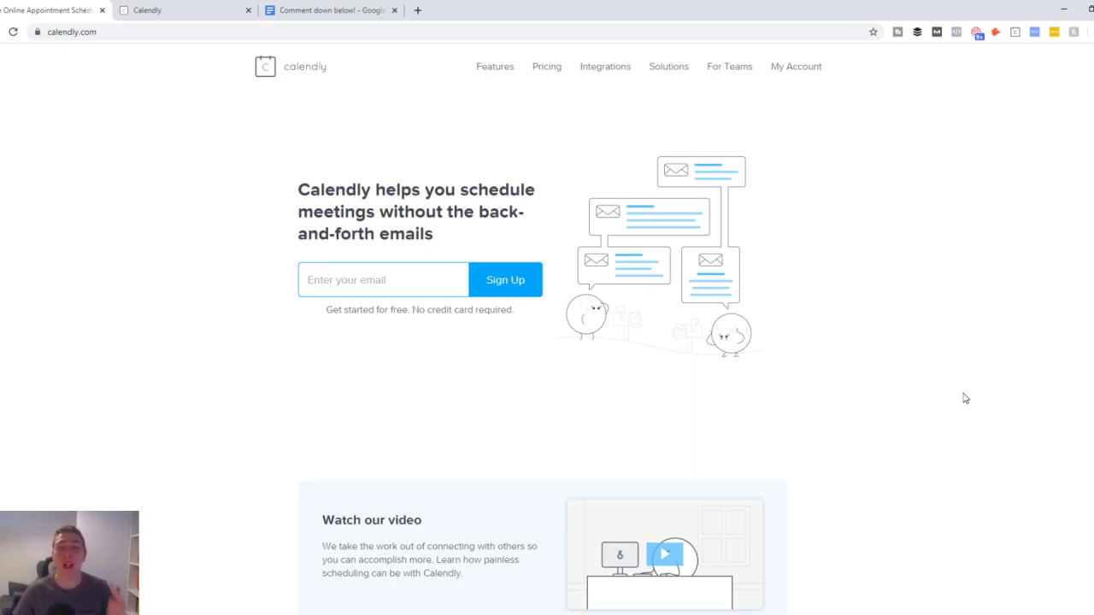
Switch to the 'Comment down below!' Google Docs tab asking about total discovery meetings.
left_click(278, 8)
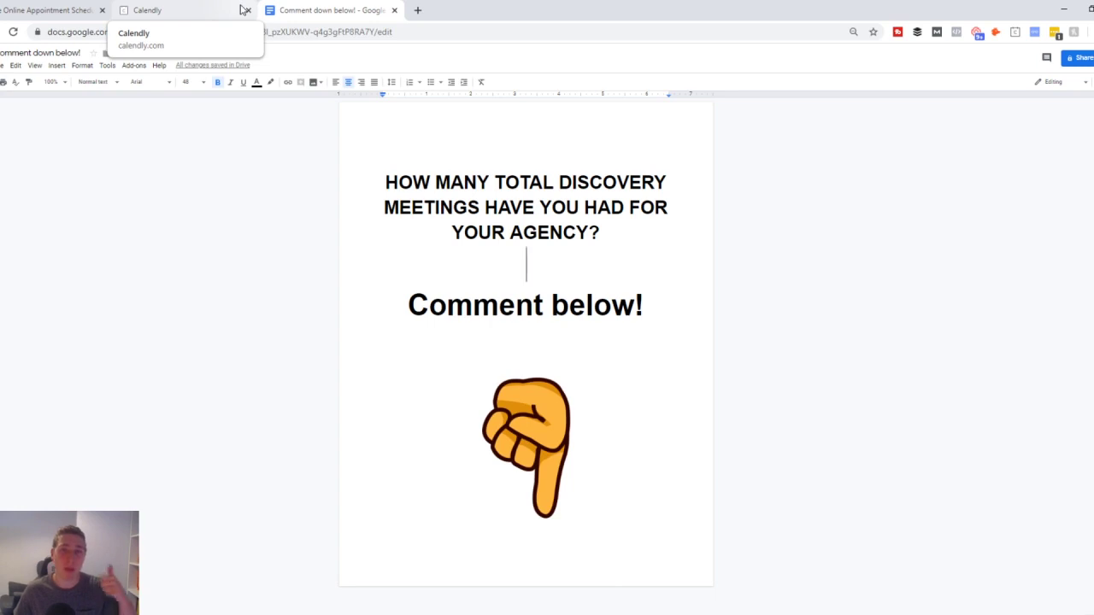
Return to the calendly.com homepage in the first browser tab.
left_click(15, 8)
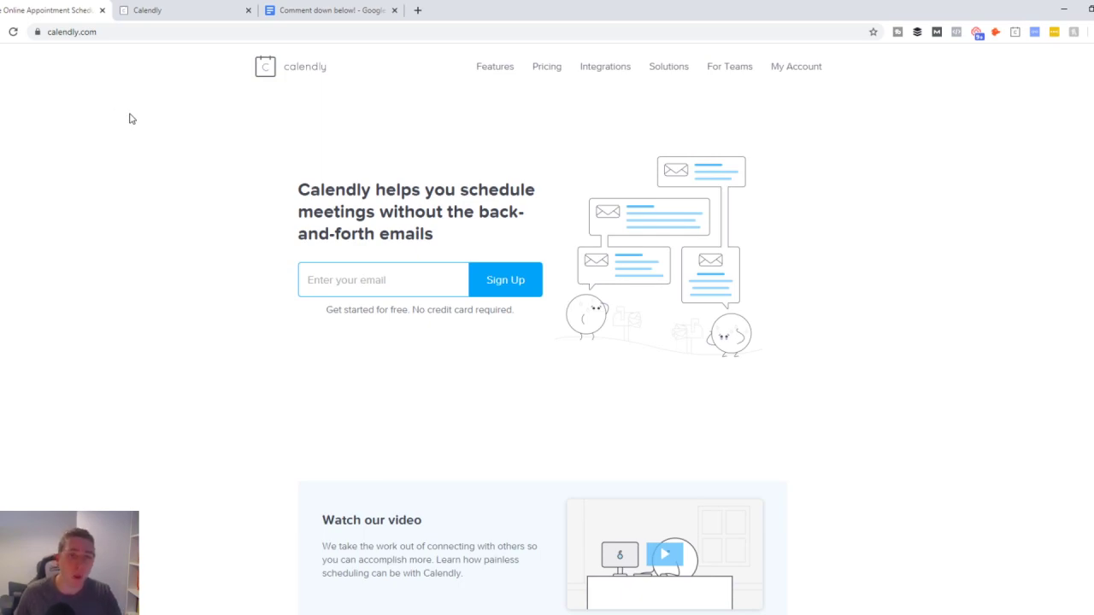
scroll(519, 196, "down", 18)
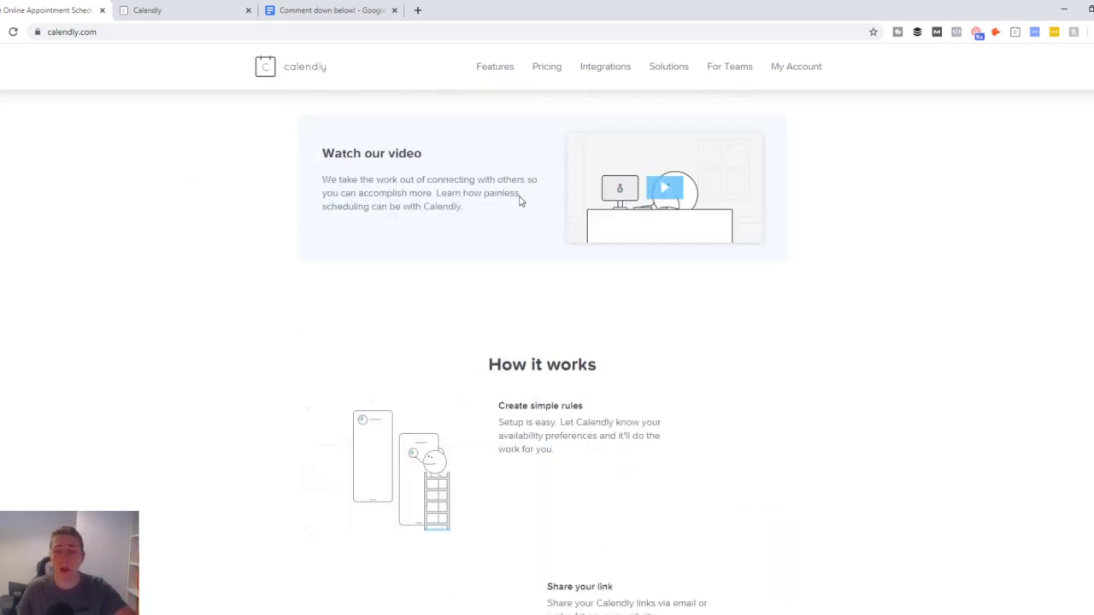
scroll(506, 213, "down", 5)
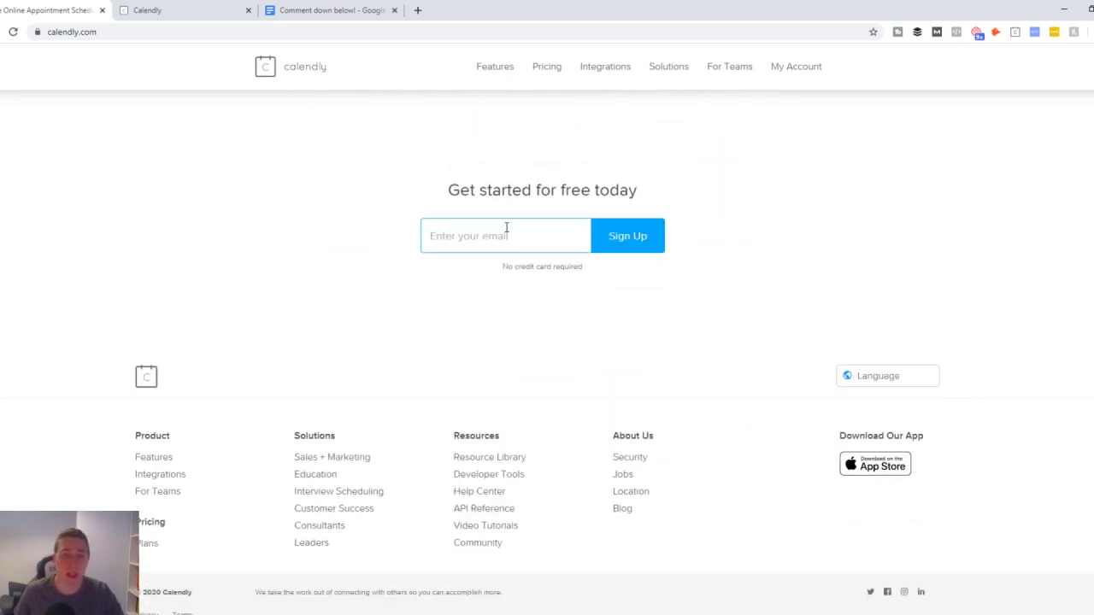
scroll(508, 227, "up", 15)
scroll(494, 238, "up", 3)
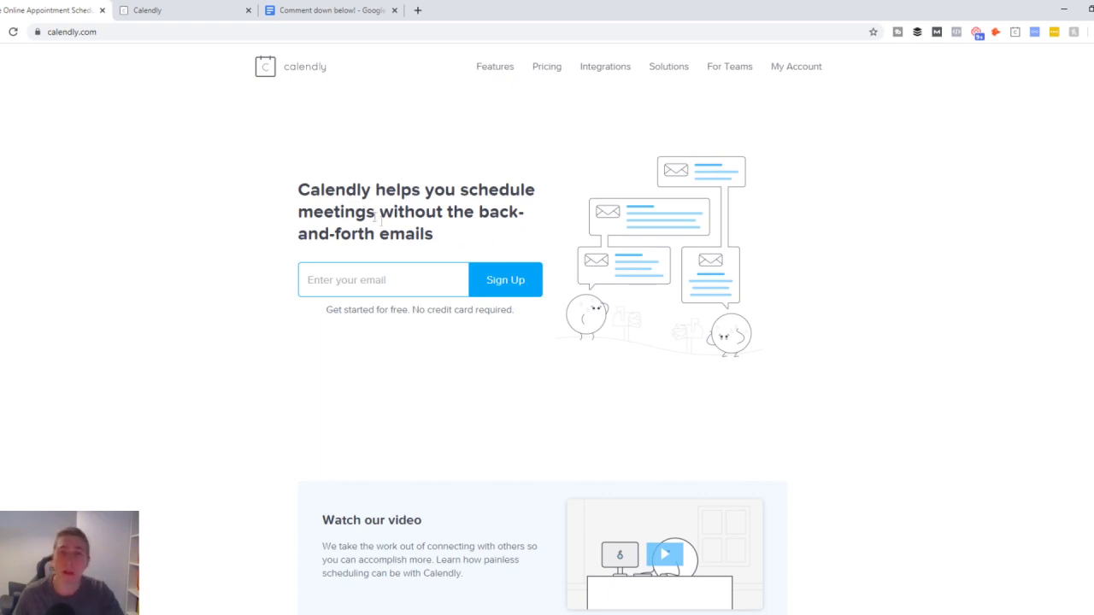
left_click(170, 5)
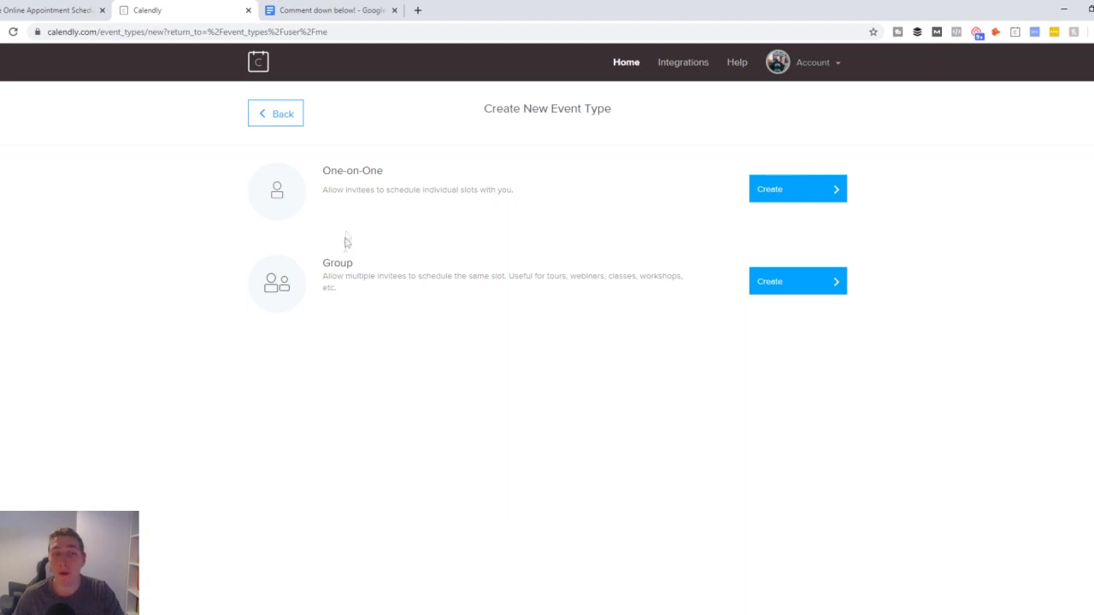
Start creating a new One-on-One event type in Calendly.
left_click(799, 190)
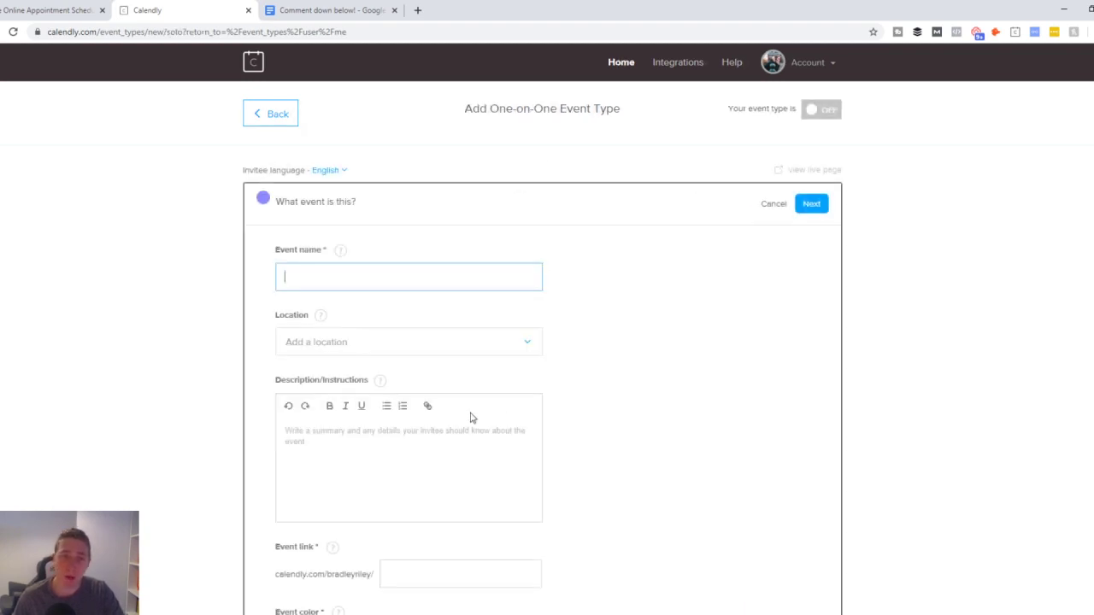
Name the event 'Discovery Call - NAME OF AGENCY'.
scroll(419, 367, "down", 2)
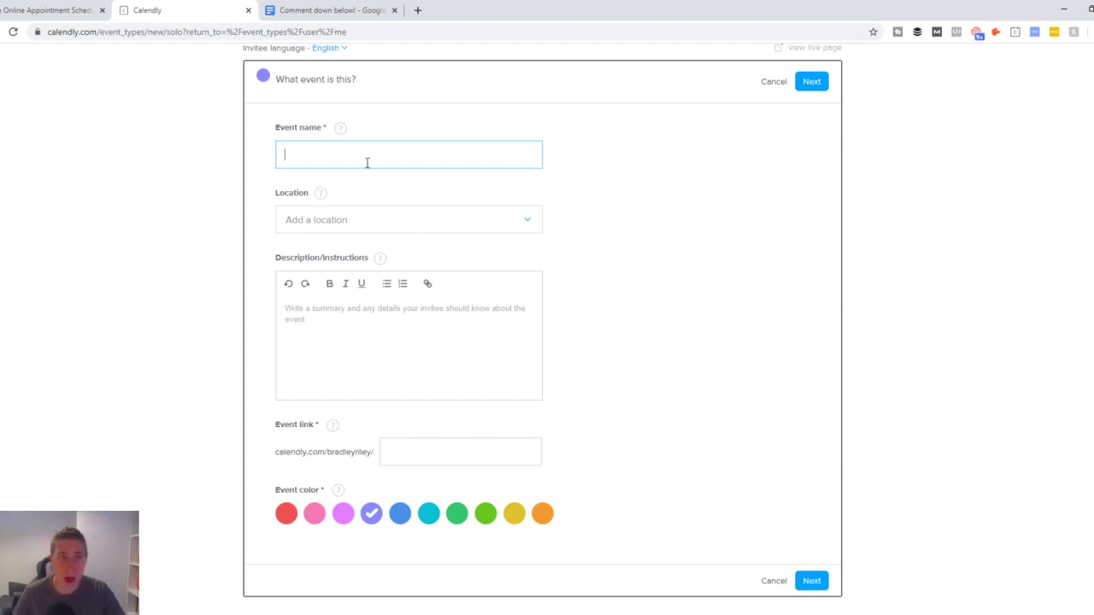
type("Disoc")
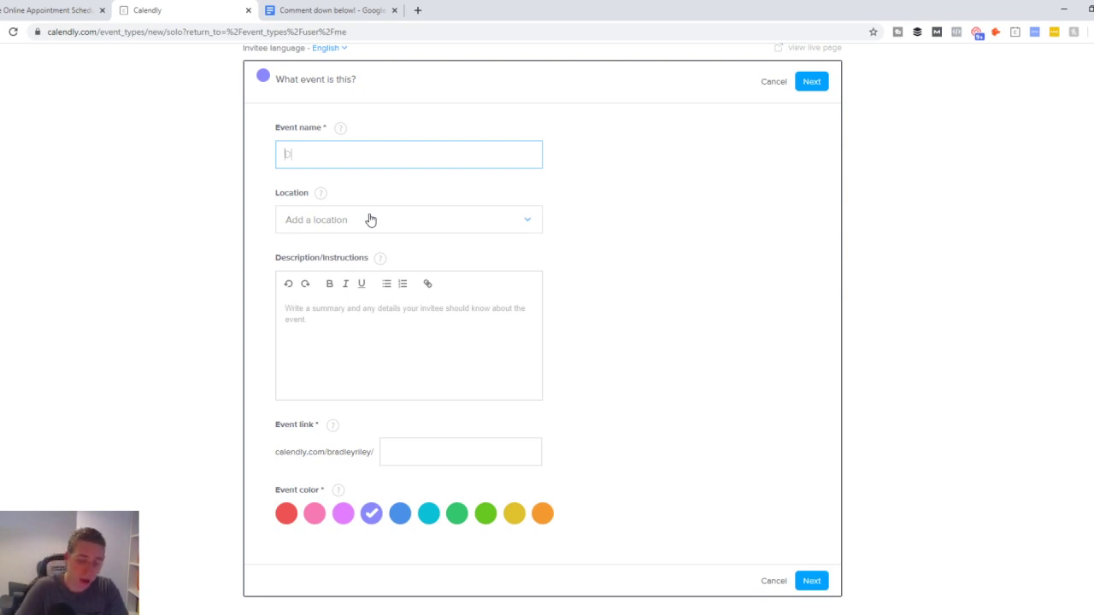
key("BackSpace")
key("BackSpace")
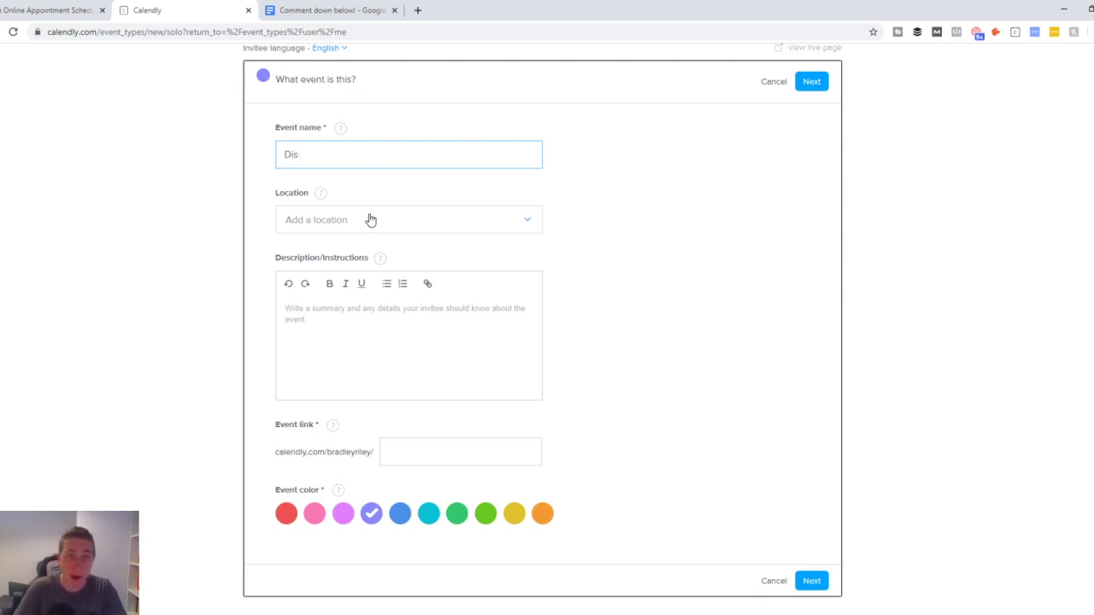
type("covery ")
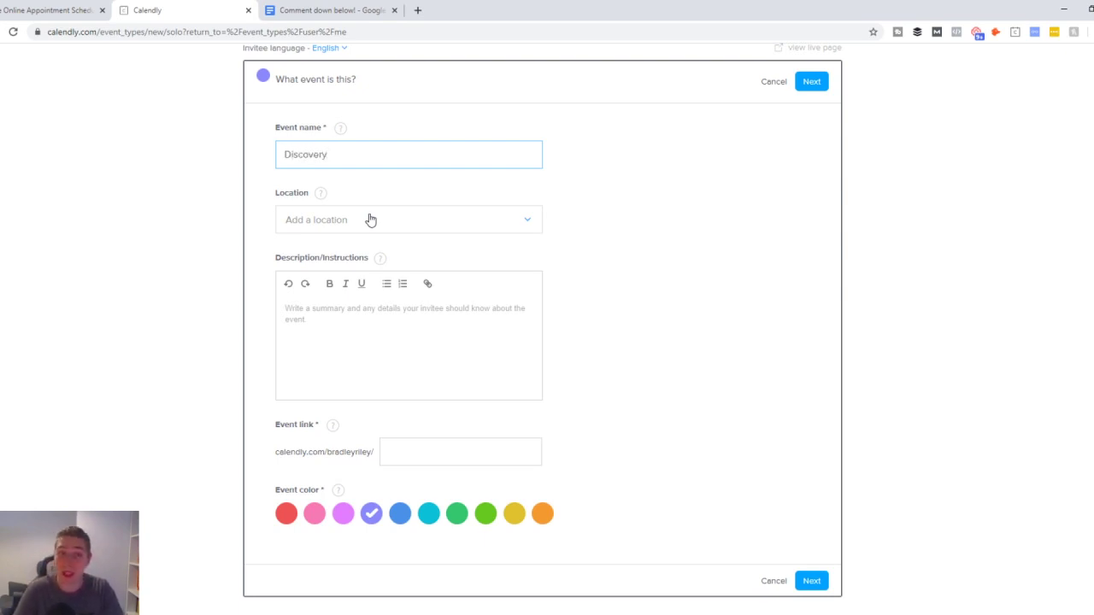
type("Call")
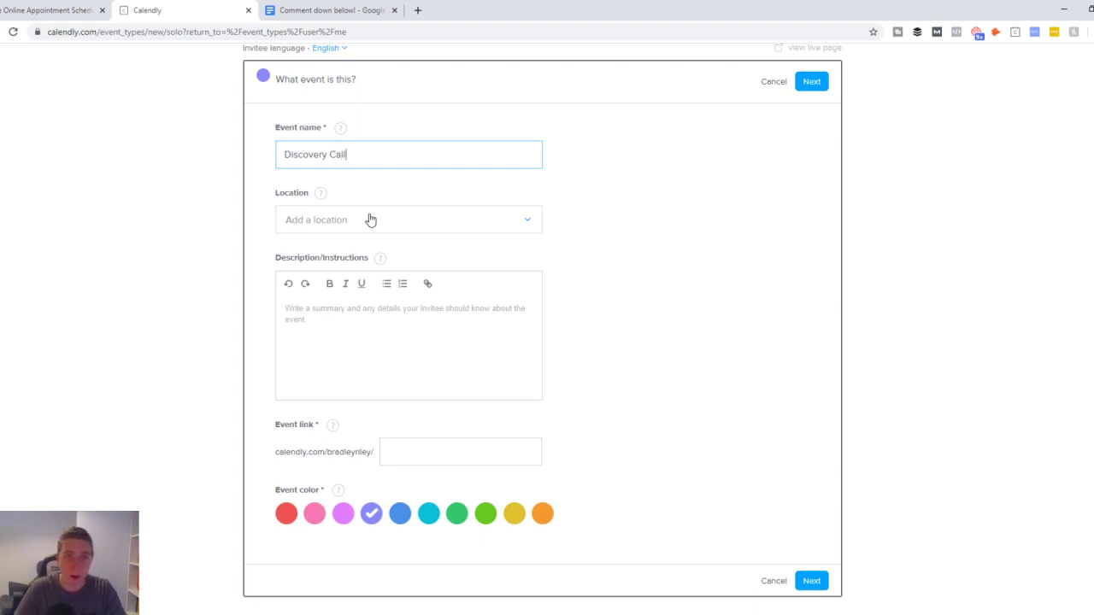
type(" - ")
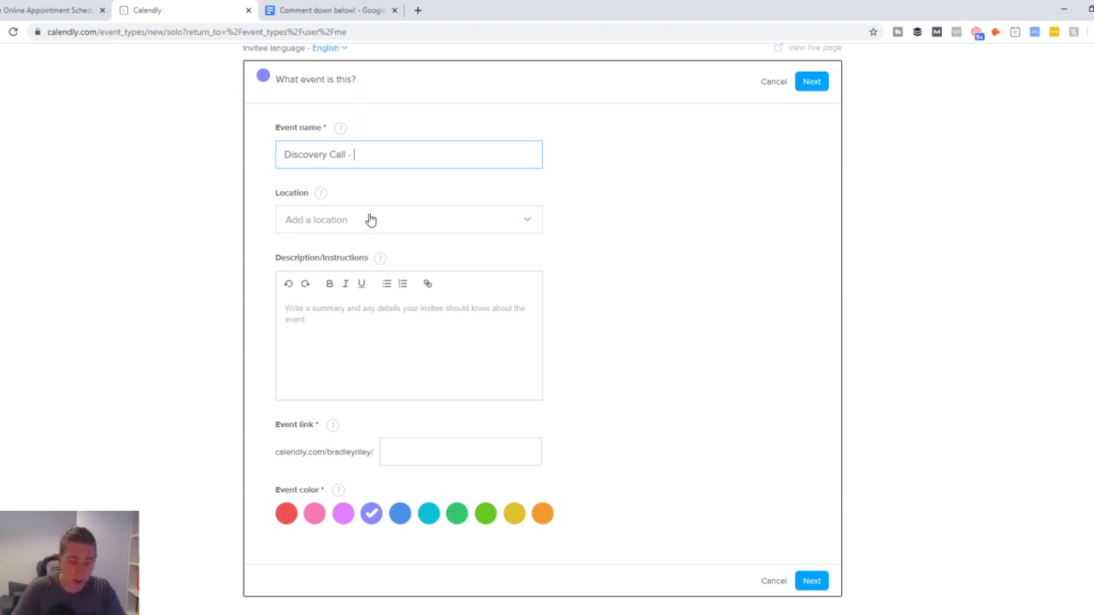
type("NAME OF AGENCY")
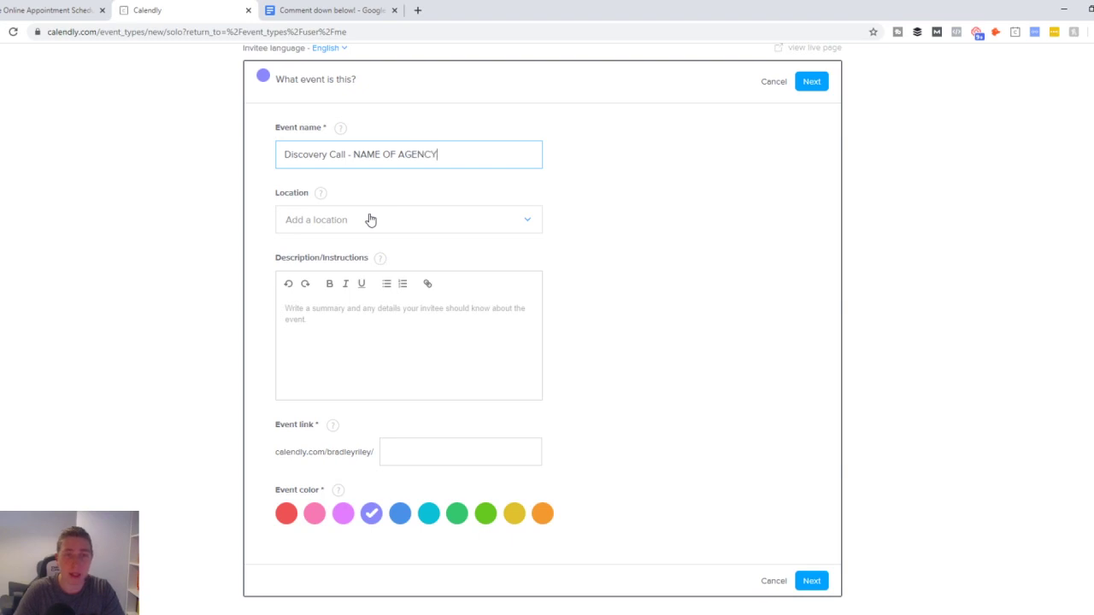
key("Home")
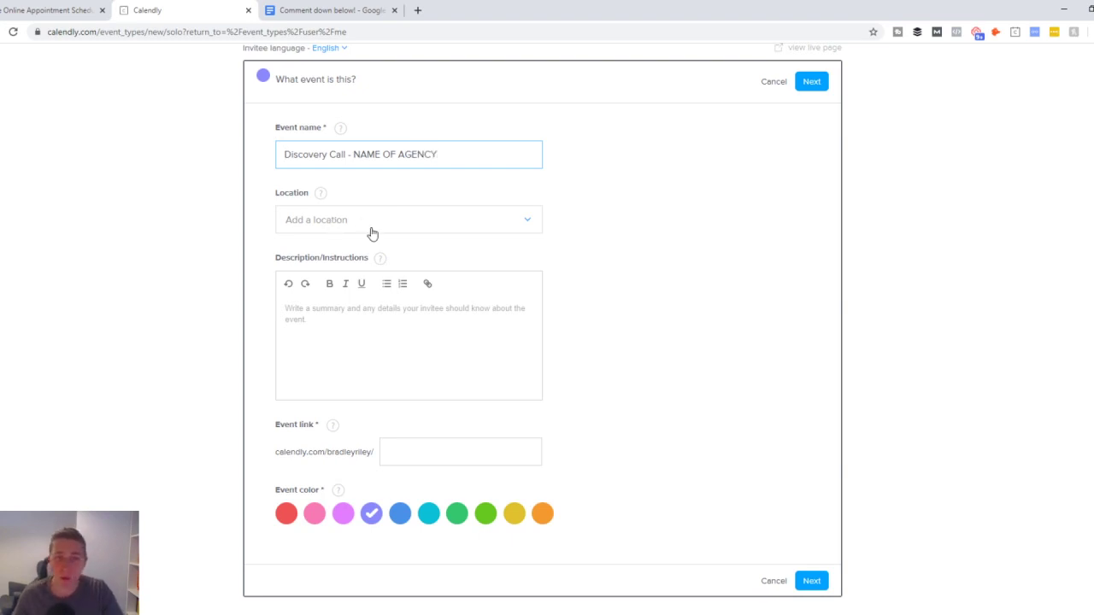
Open and dismiss the Description help popup, then save the event details.
scroll(372, 233, "down", 1)
left_click(328, 346)
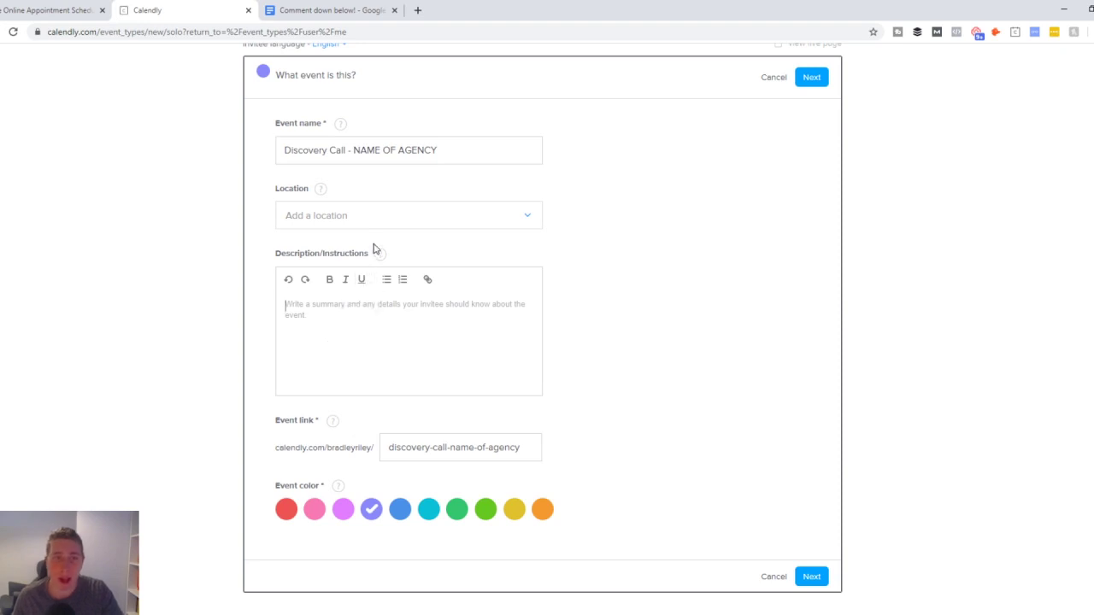
mouse_move(379, 259)
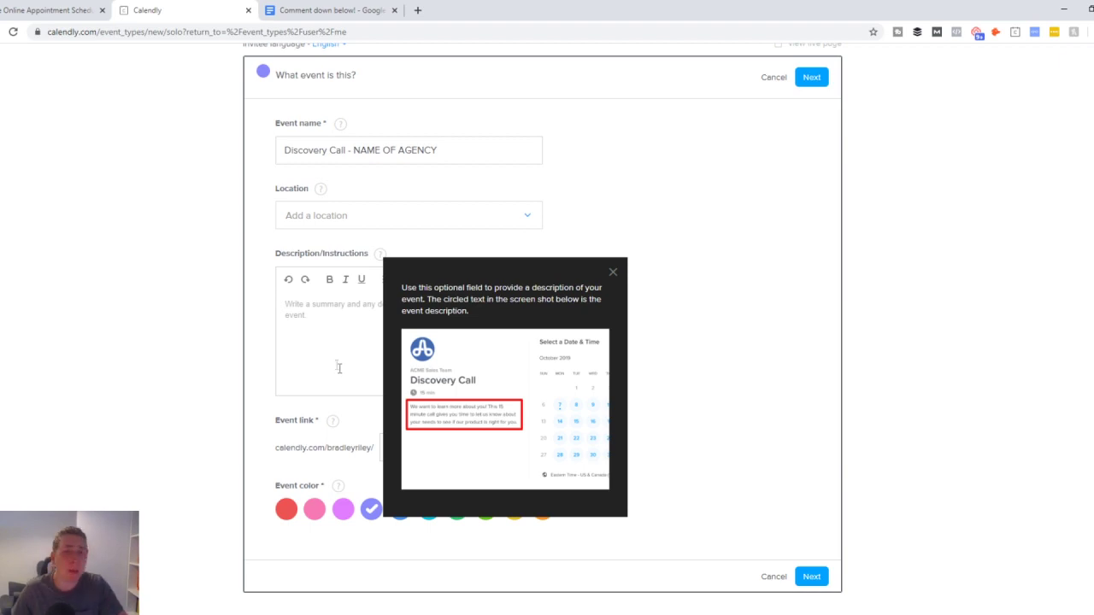
left_click(341, 346)
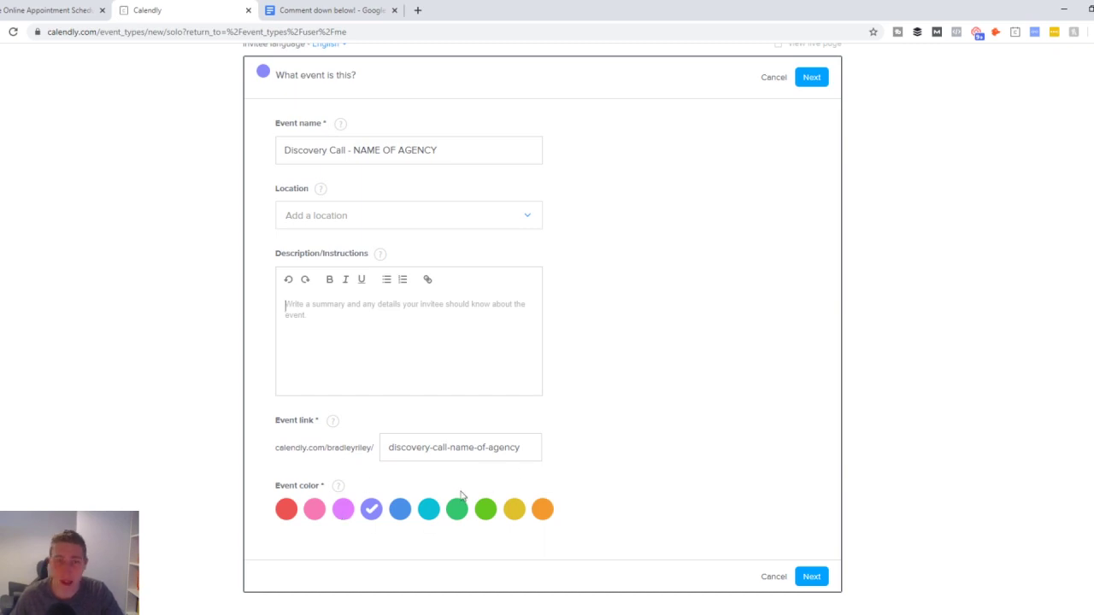
left_click(812, 579)
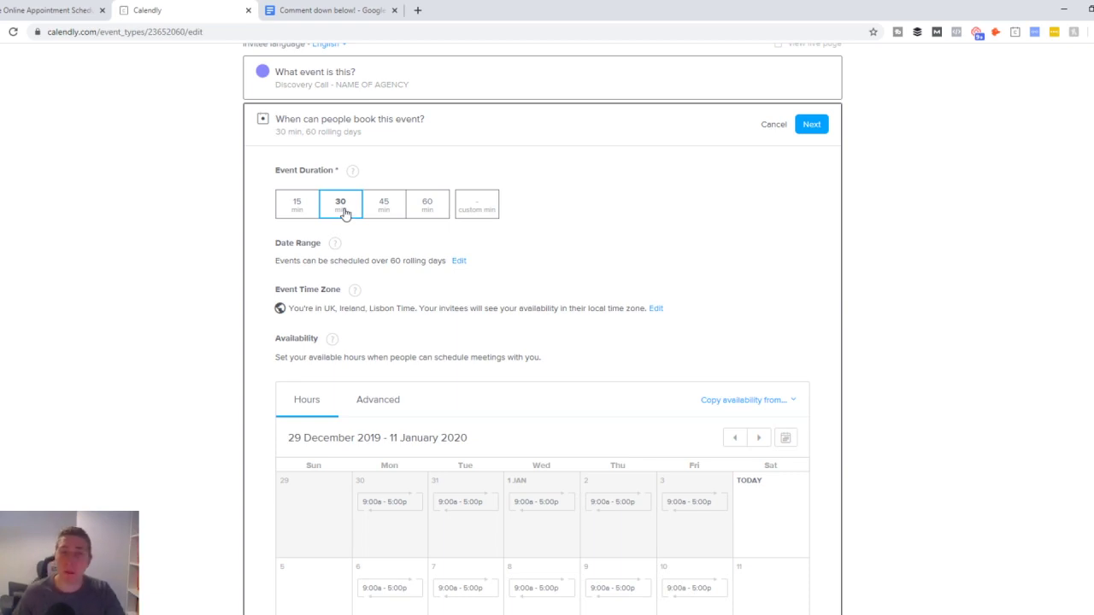
scroll(528, 171, "down", 2)
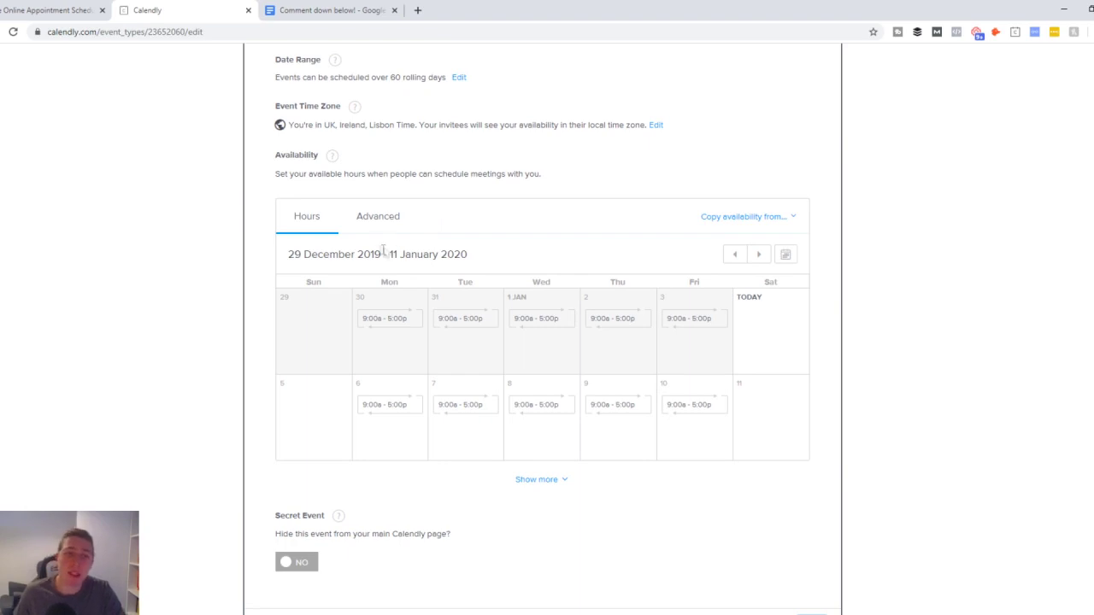
scroll(368, 271, "down", 1)
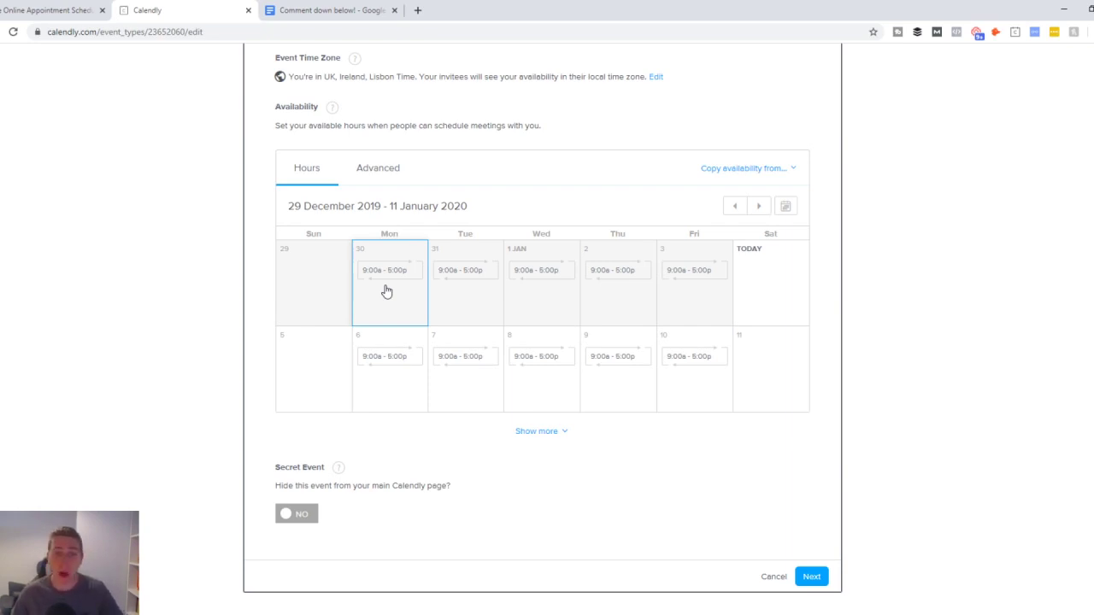
Set Monday 30 December's first interval to 7:00–8:00 am.
left_click(389, 291)
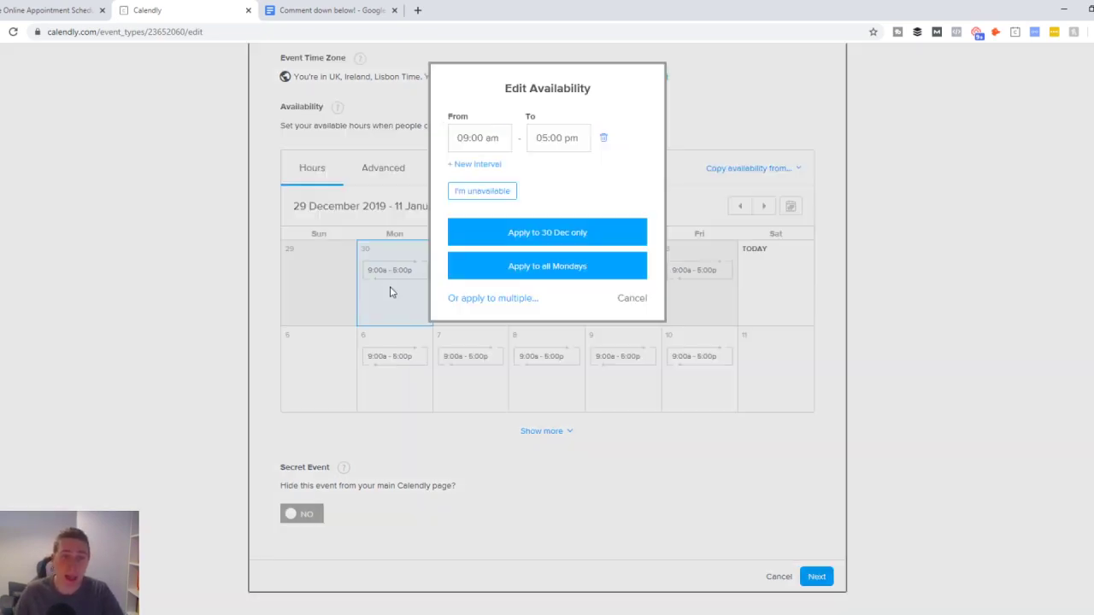
left_click(469, 137)
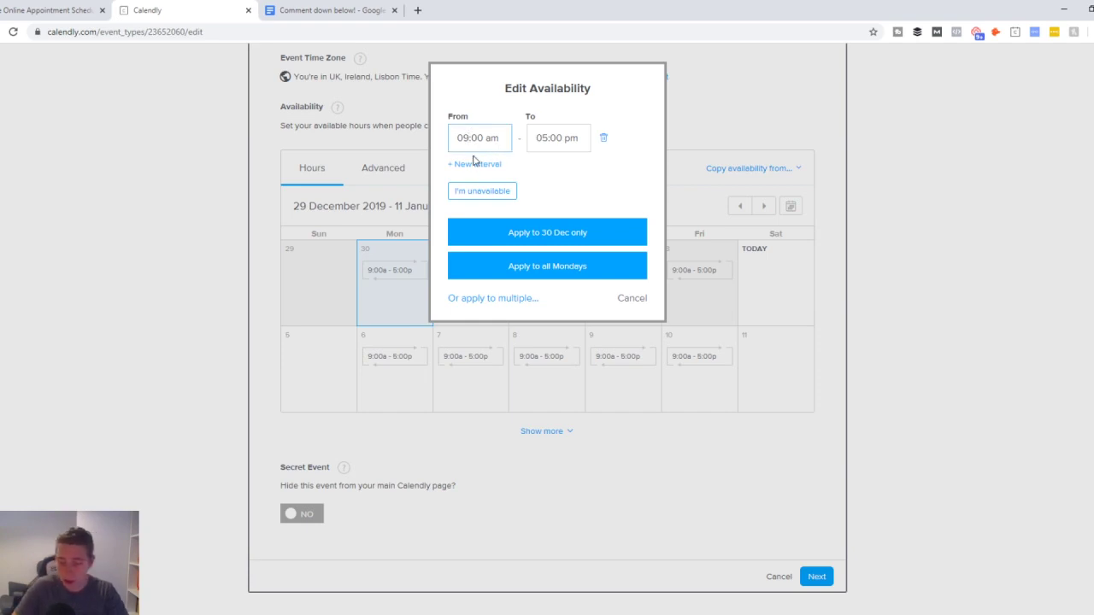
key("BackSpace")
type("7")
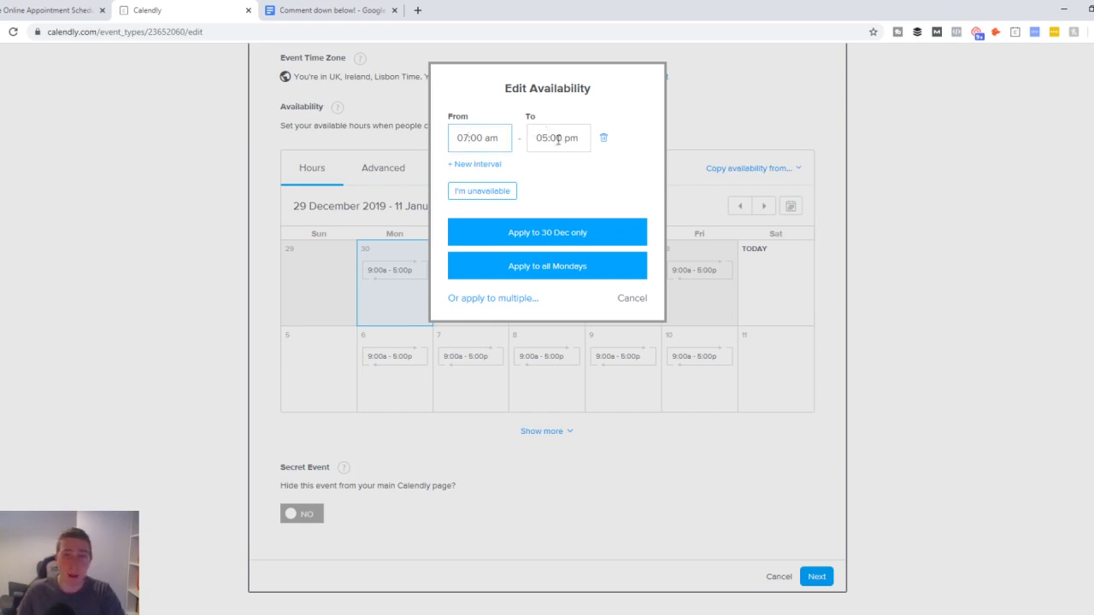
left_click(549, 140)
key("BackSpace")
type("8:00 ")
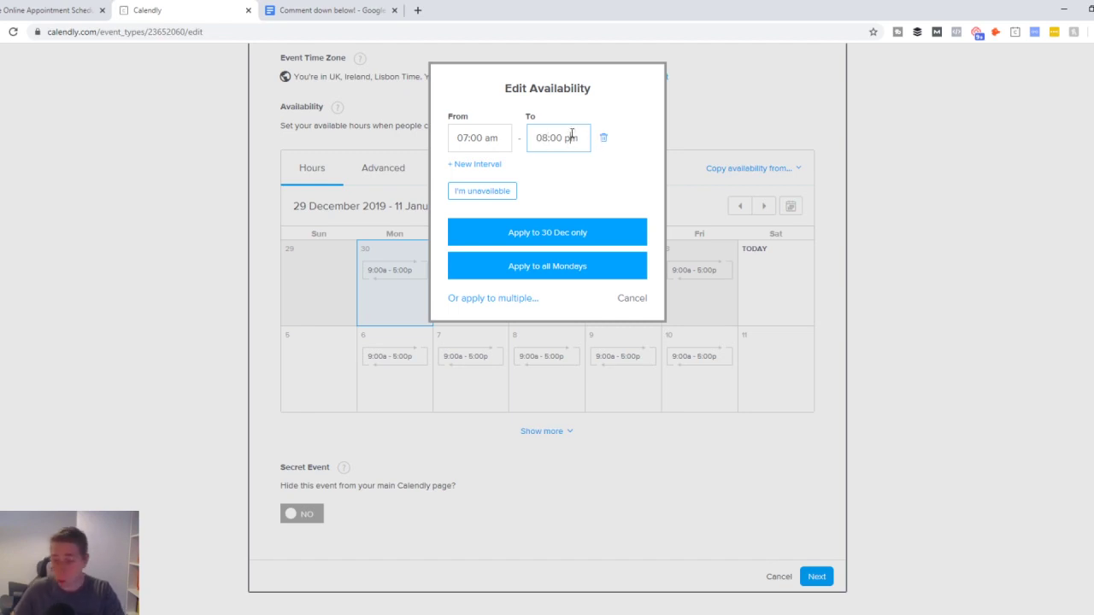
type("a")
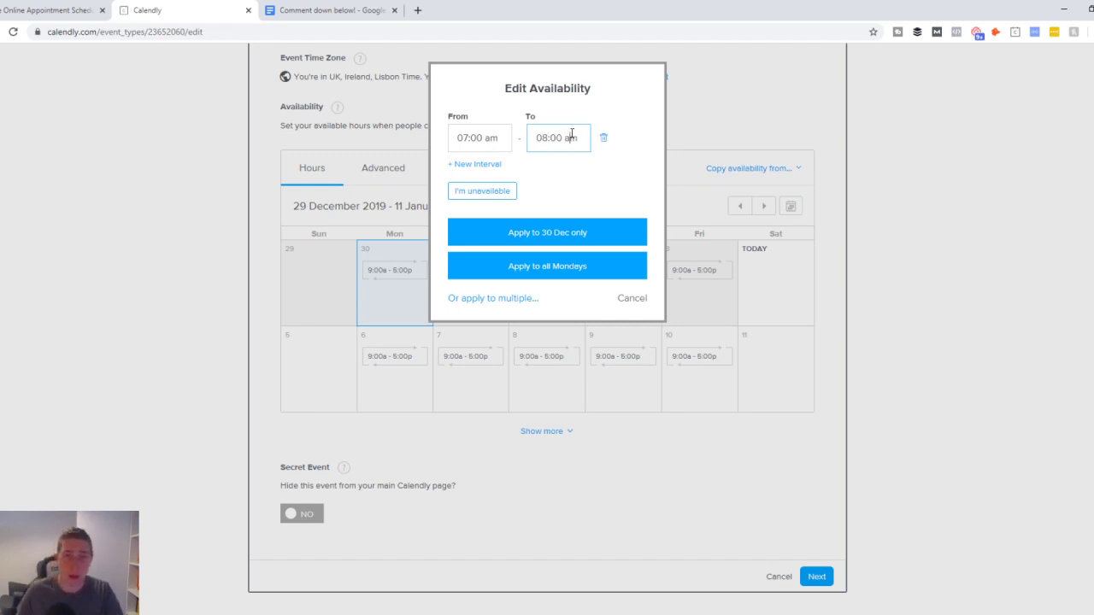
Add a second 6:00 pm–10:00 pm interval and apply both to all Mondays.
left_click(476, 164)
left_click(477, 175)
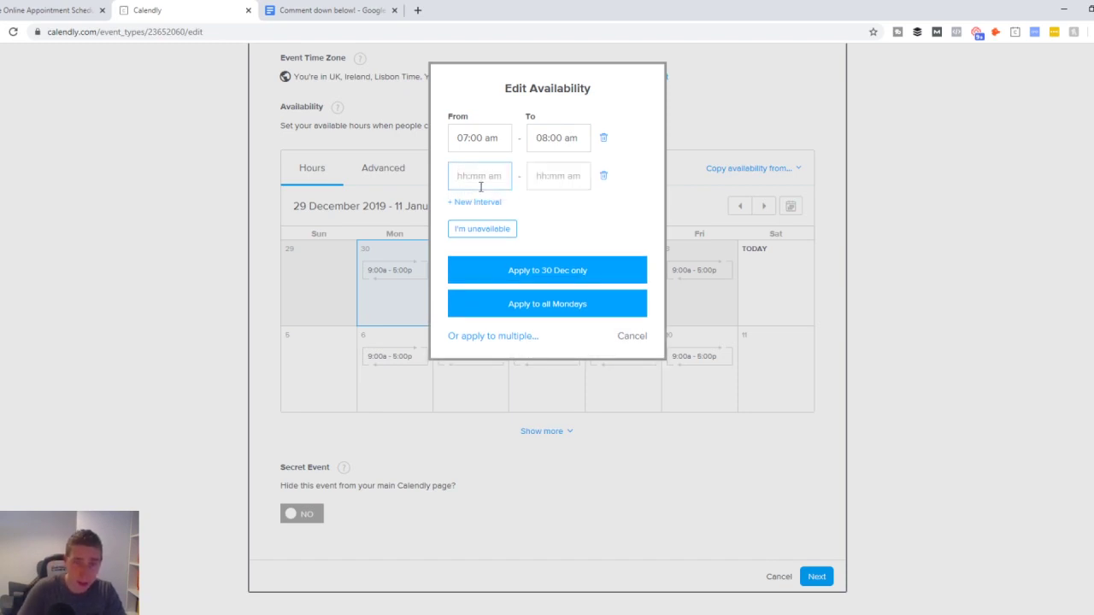
type("6")
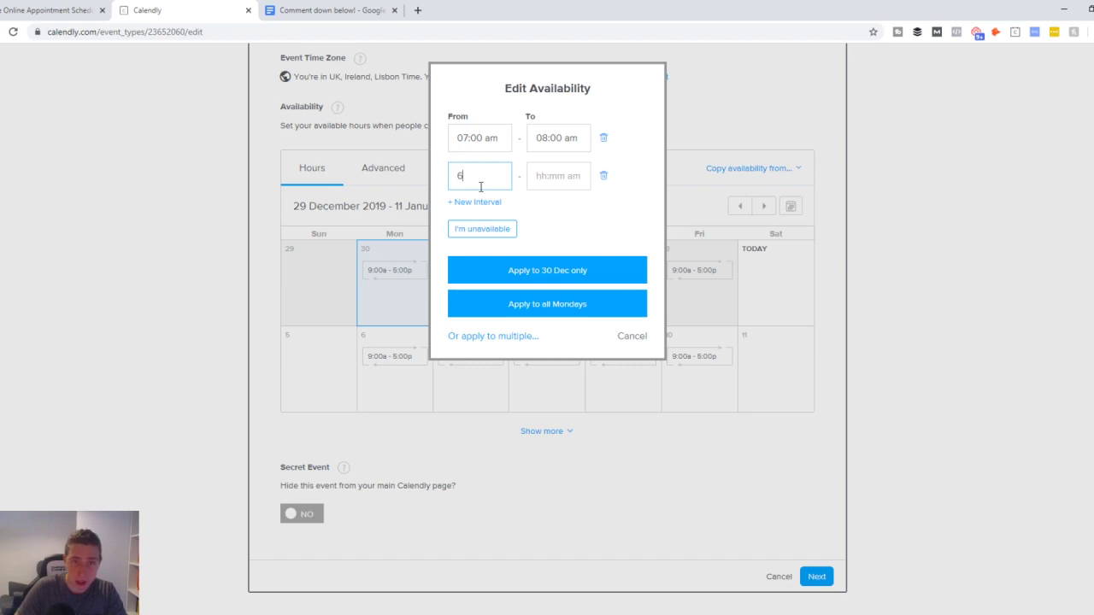
type(":00 pm")
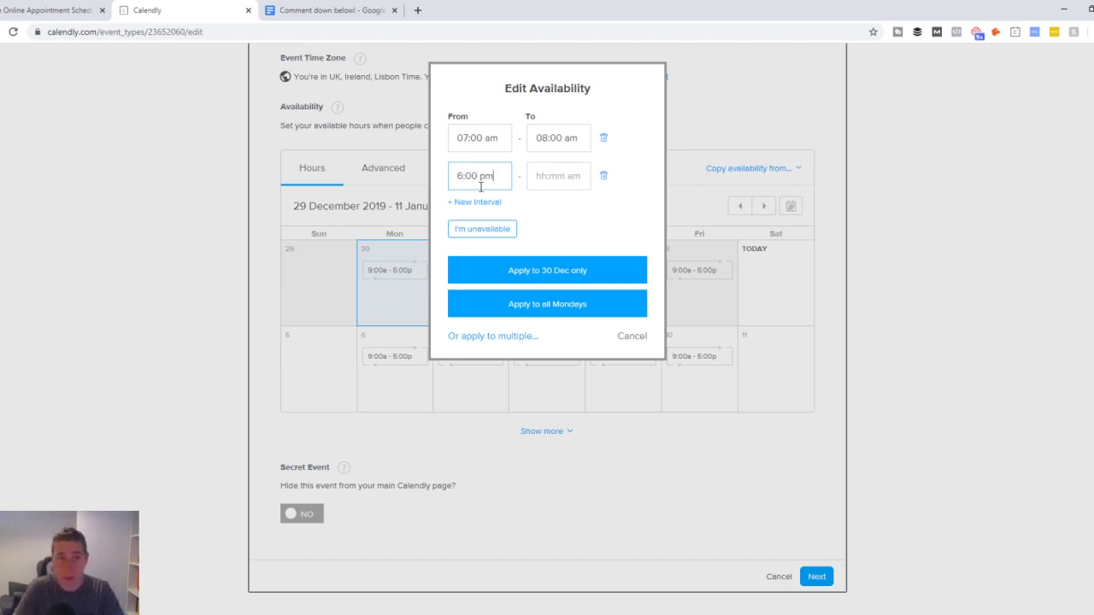
left_click(571, 177)
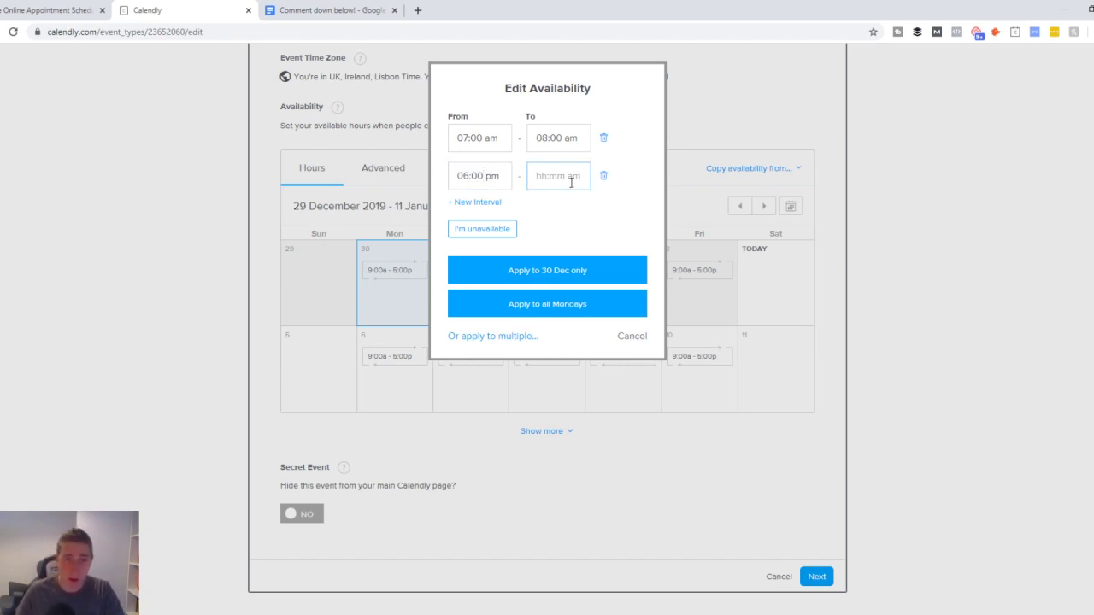
type("10")
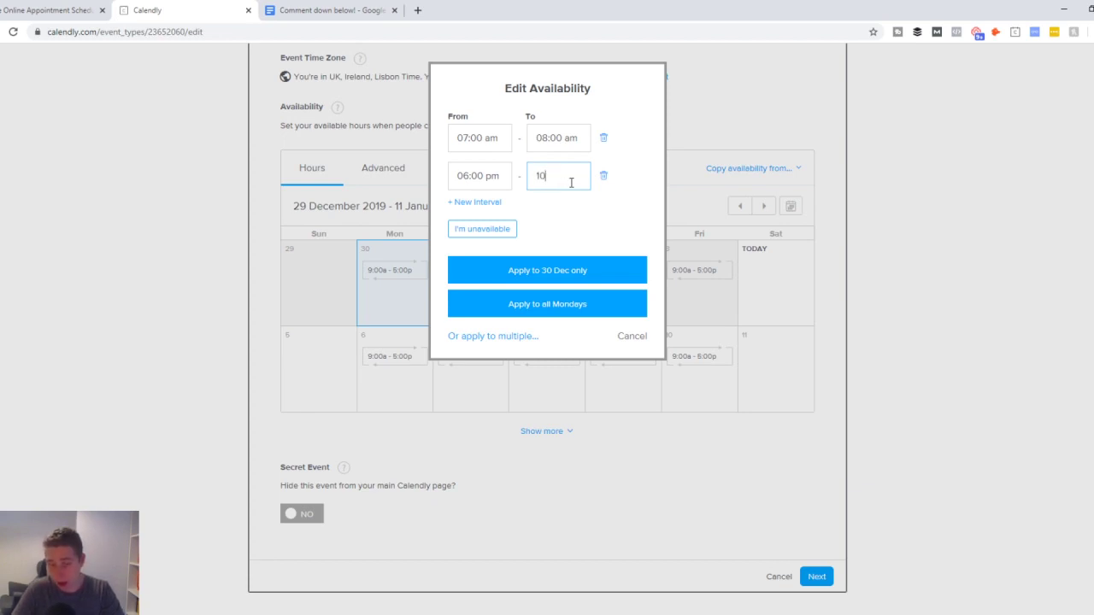
type(":00 pm")
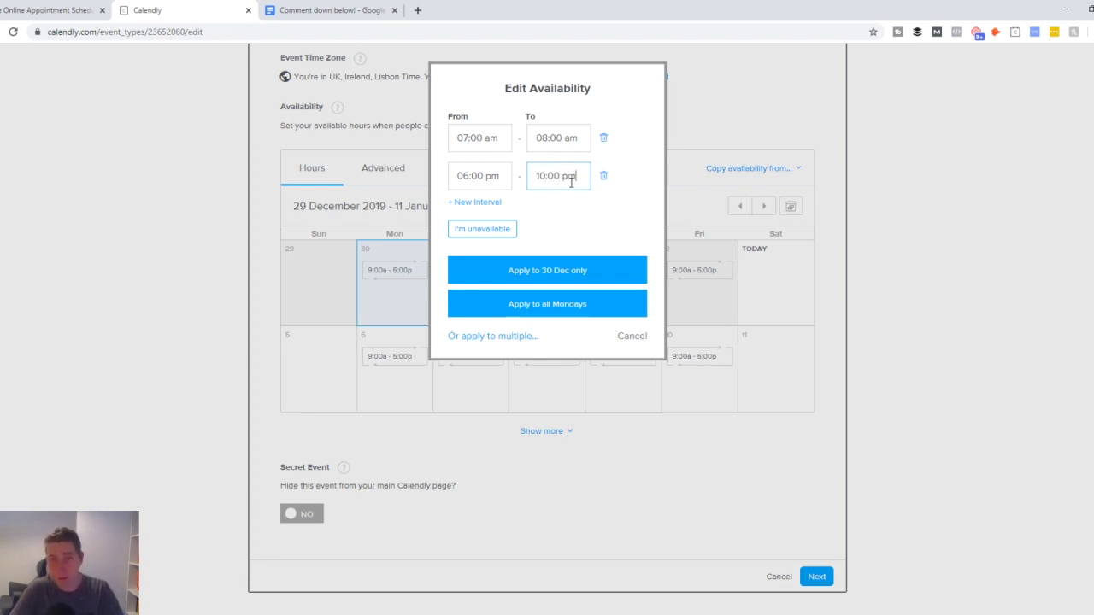
left_click(564, 222)
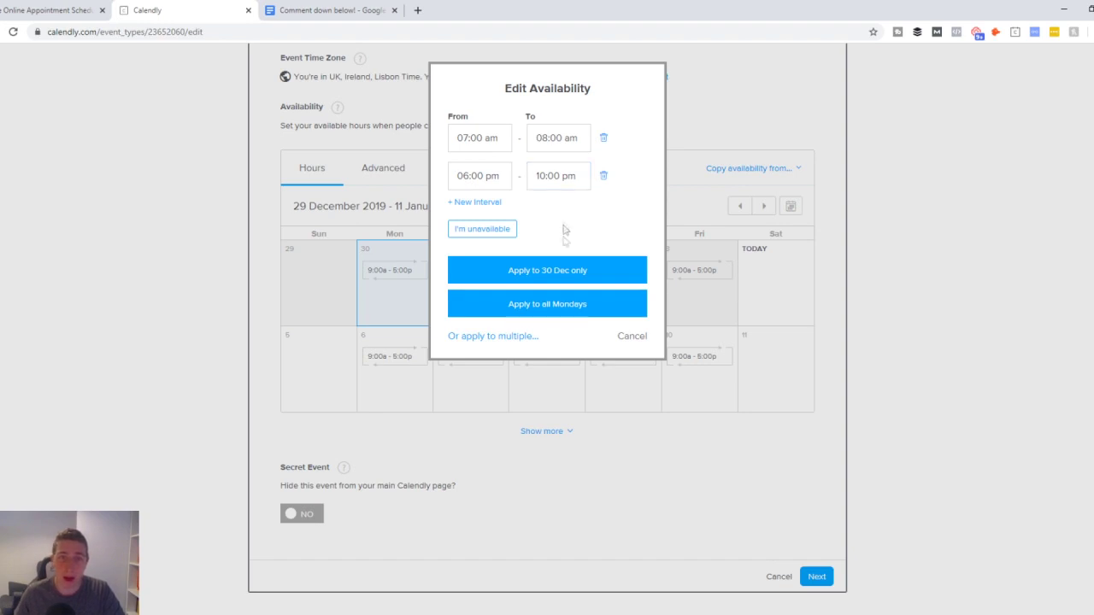
left_click(562, 308)
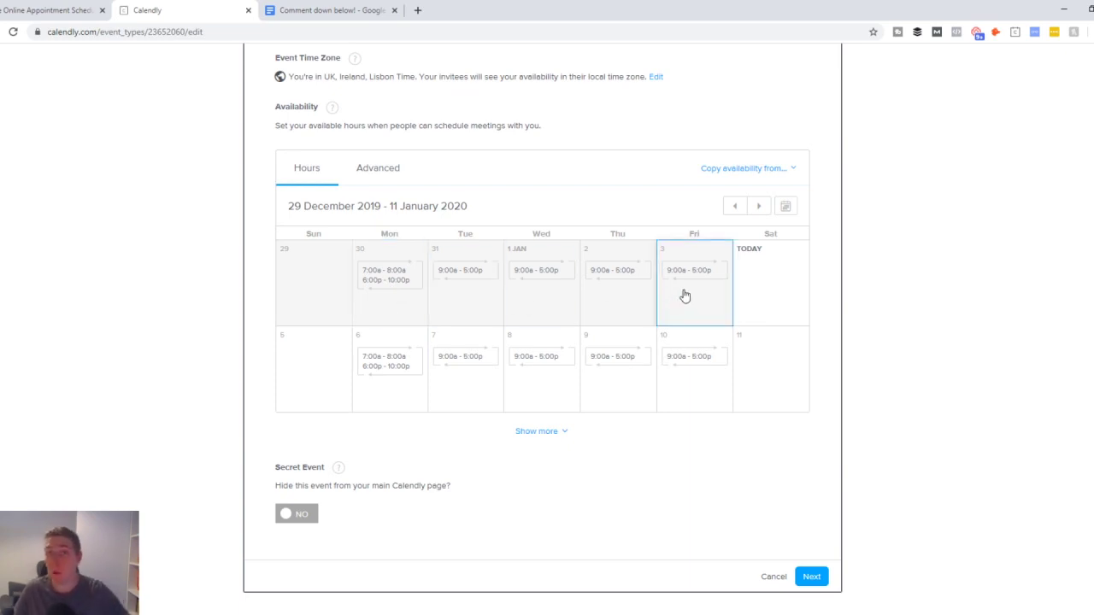
Check Saturday 4 Jan and Friday 10 Jan without changing them, then save availability.
left_click(768, 282)
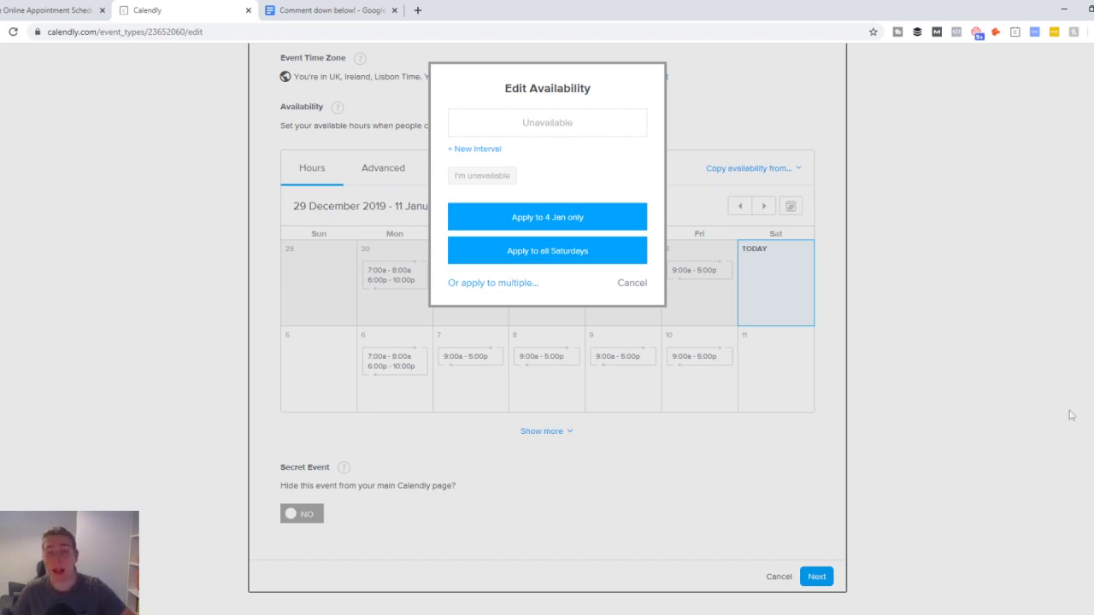
left_click(757, 459)
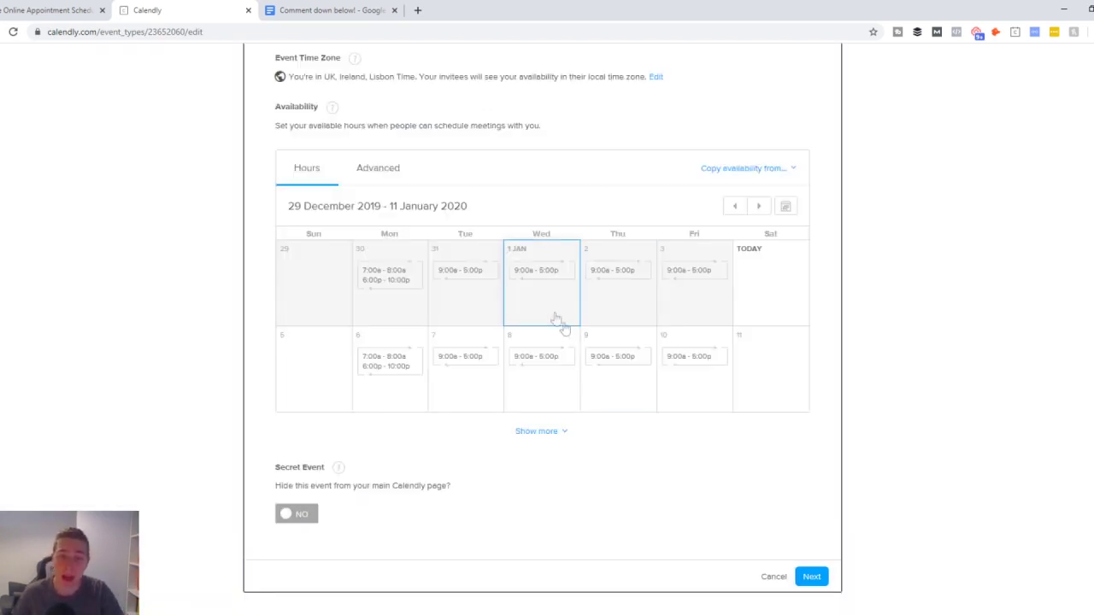
left_click(680, 382)
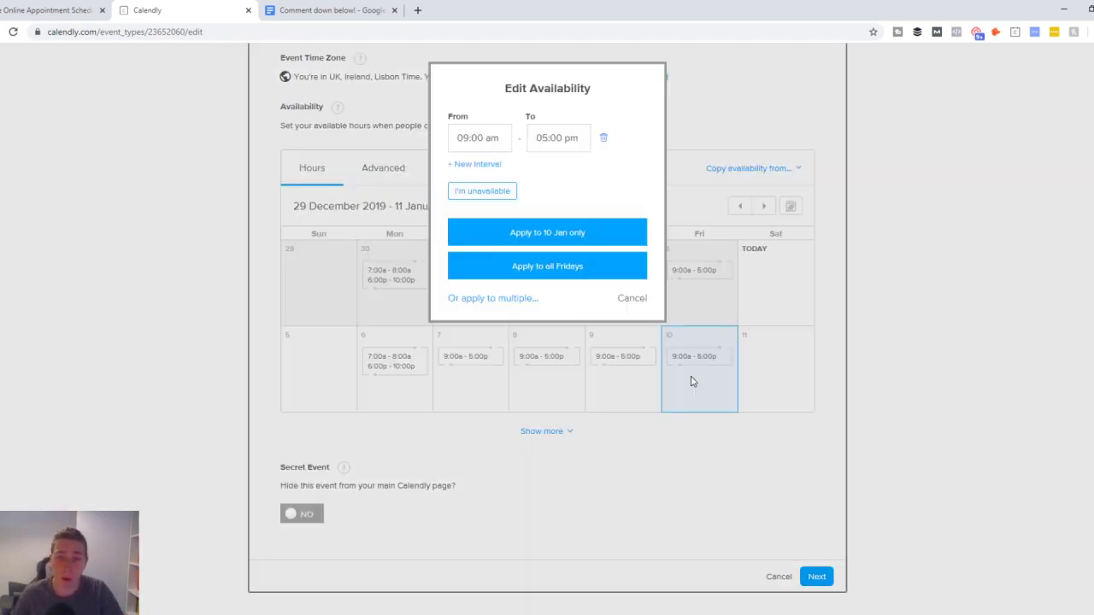
left_click(604, 137)
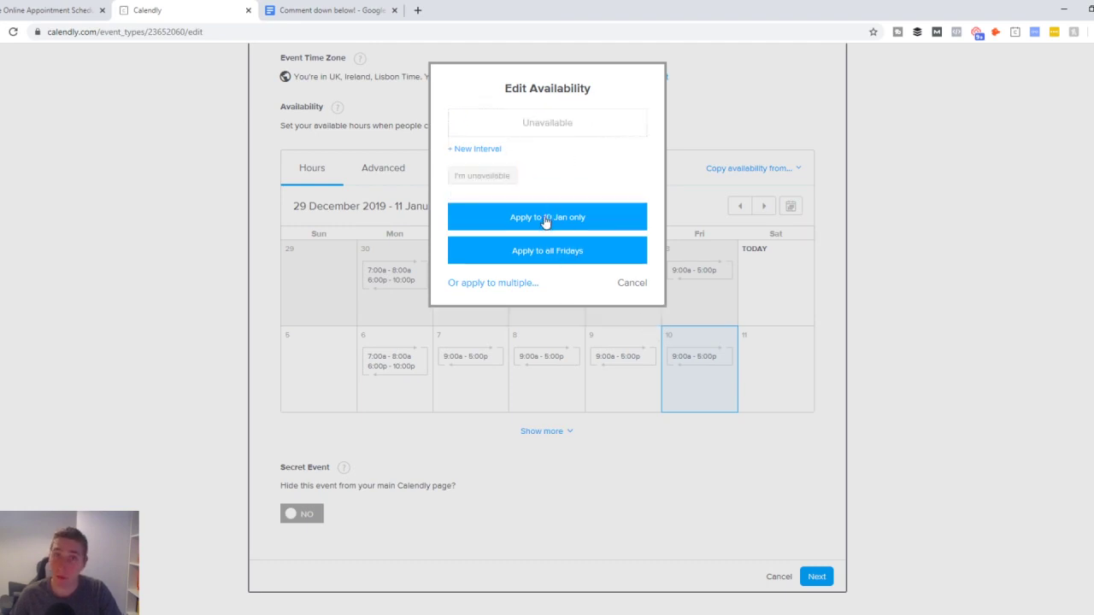
left_click(631, 283)
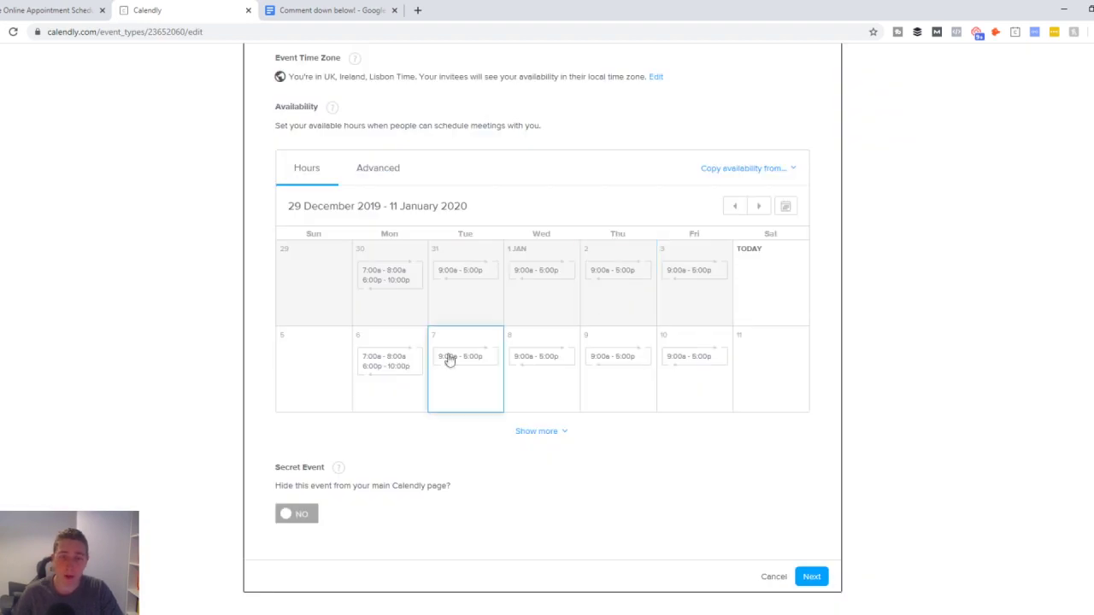
left_click(810, 577)
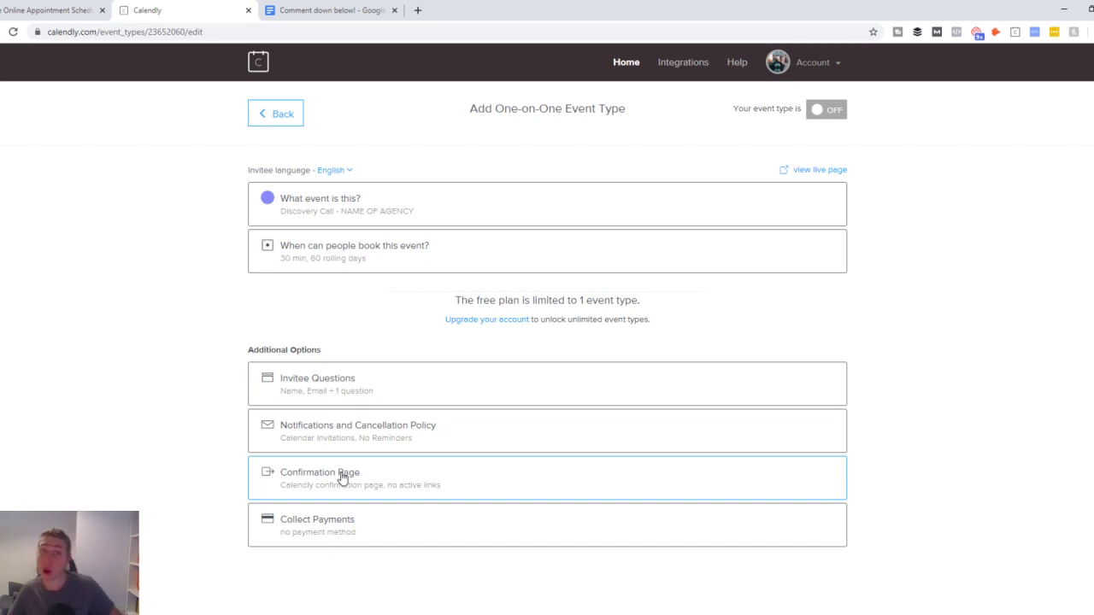
Open the Invitee Questions editor for the Discovery Call.
left_click(351, 389)
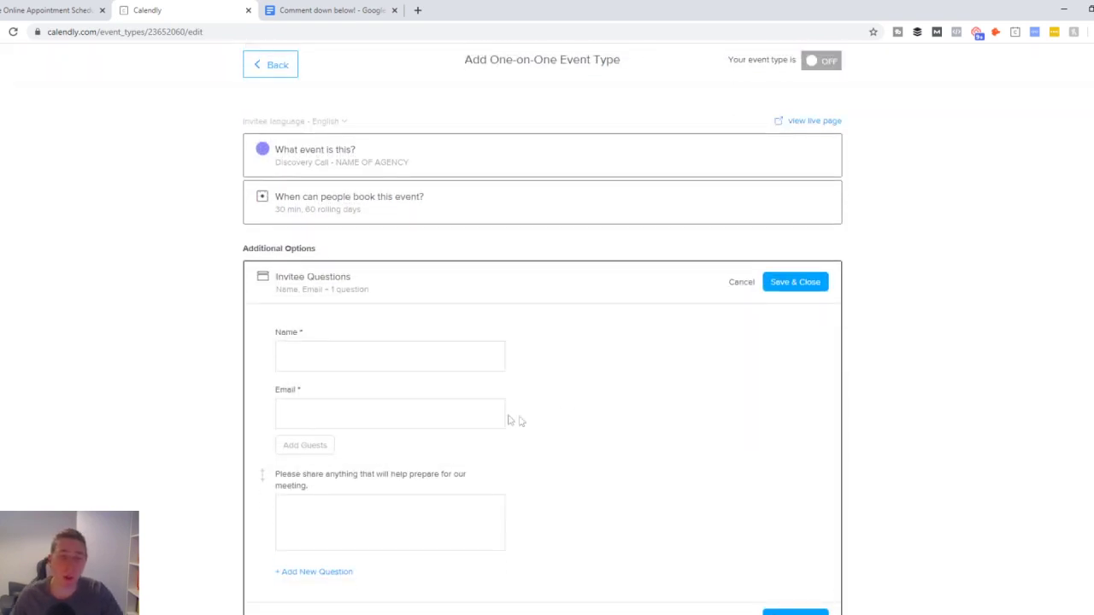
Start a new invitee question with a One Line answer.
scroll(393, 381, "down", 1)
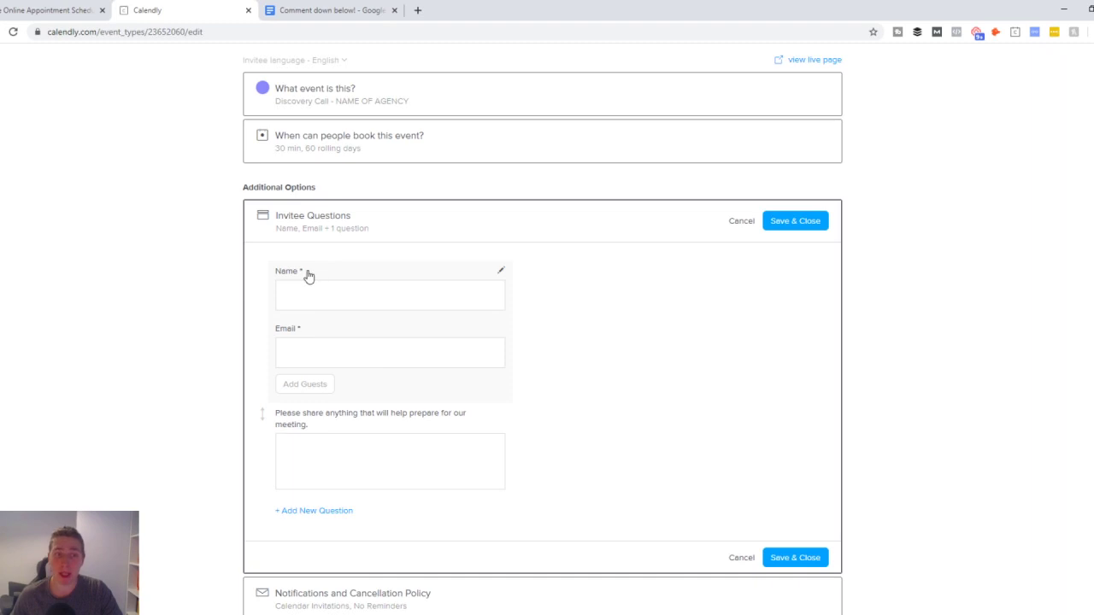
left_click(341, 511)
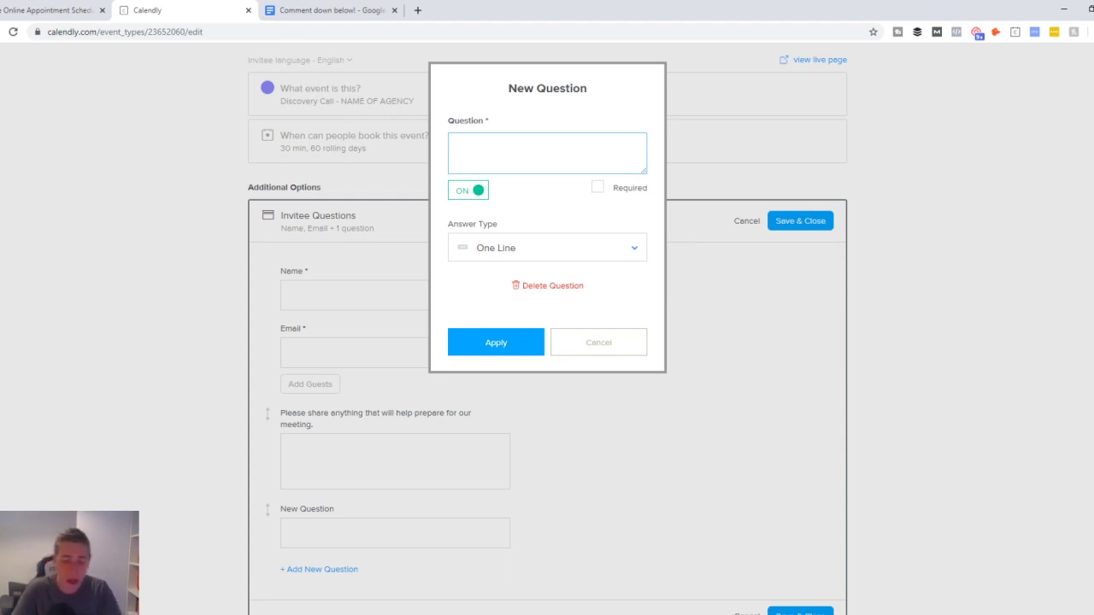
Add the required question 'Please add either your phone number with area code, or your Skype ID'.
type("Please add ")
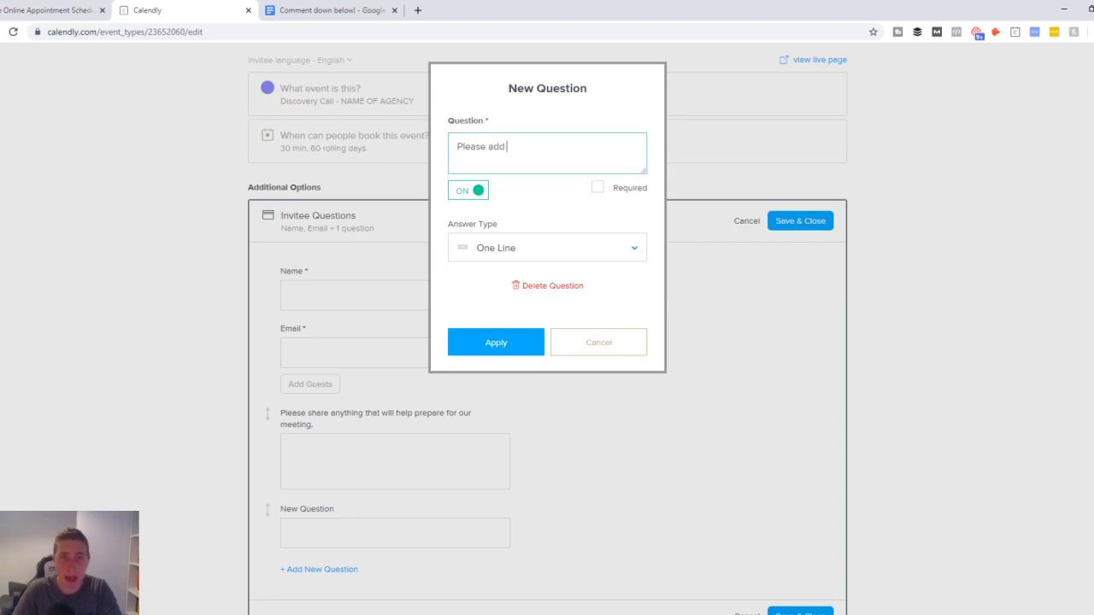
type("either your phone bnu")
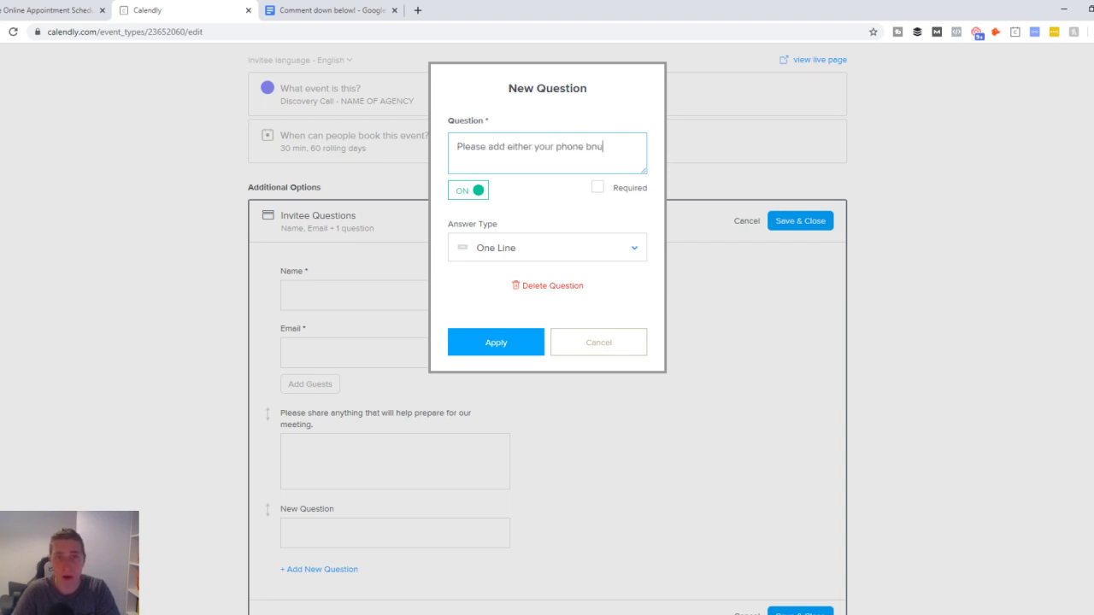
key("BackSpace")
key("BackSpace")
key("BackSpace")
type("number")
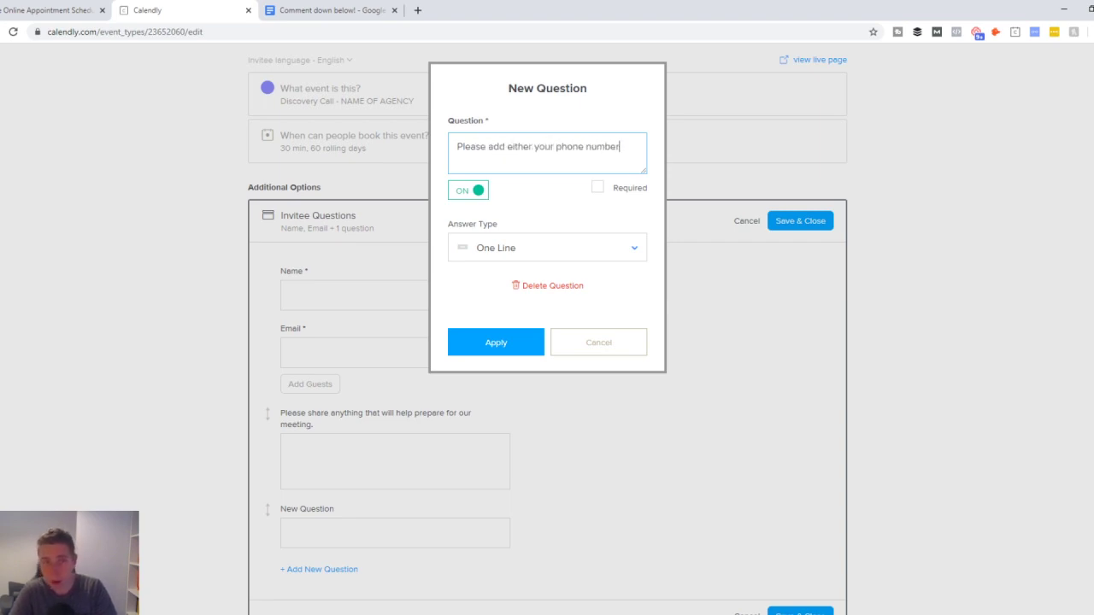
type(" with area code,")
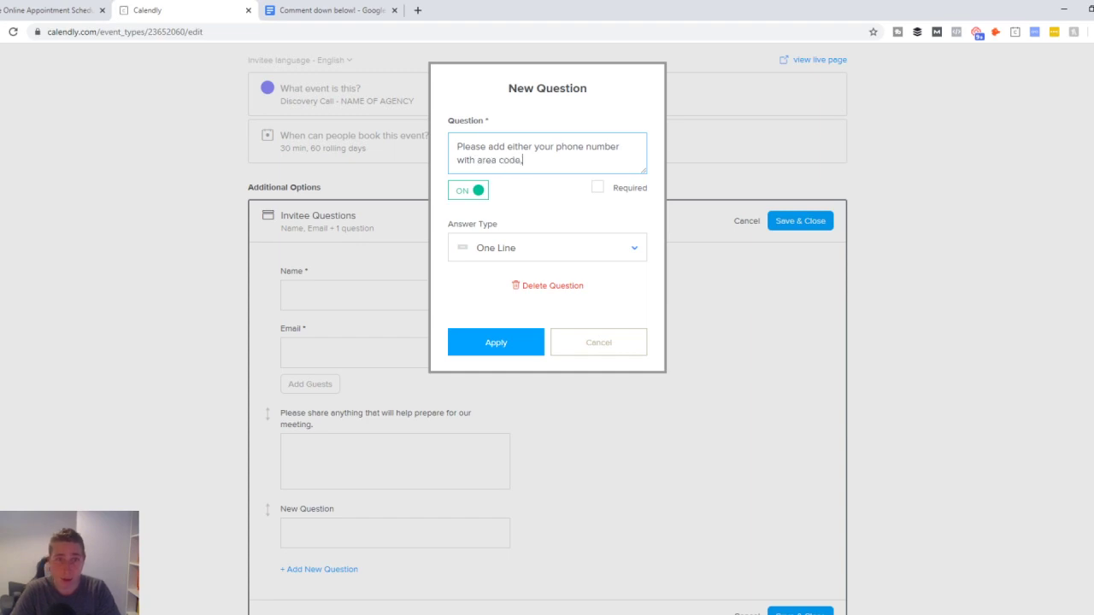
type(" or your Skype ")
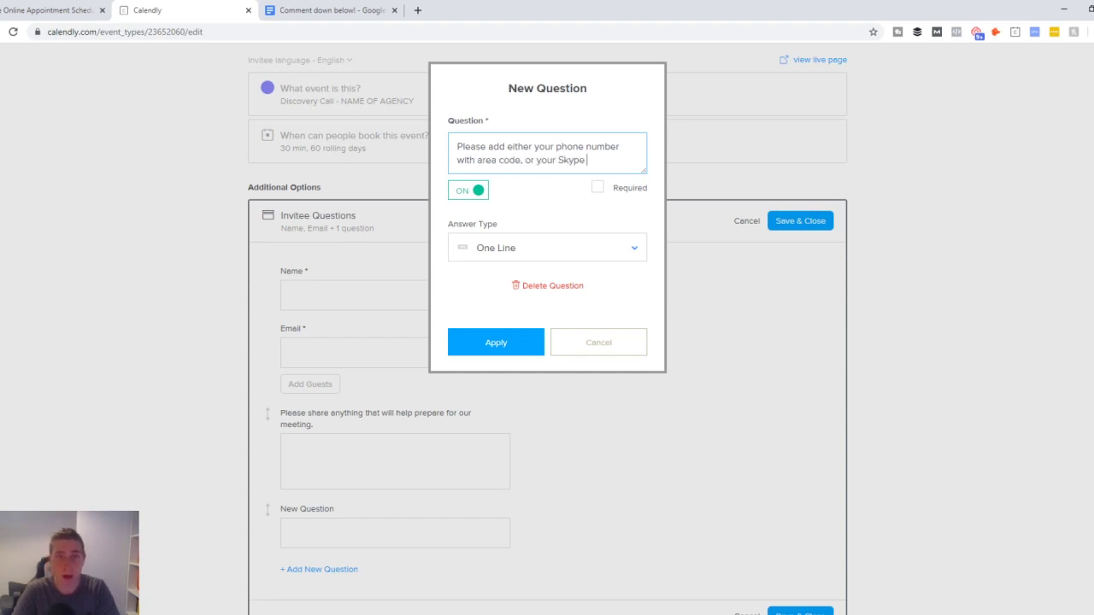
type("ID")
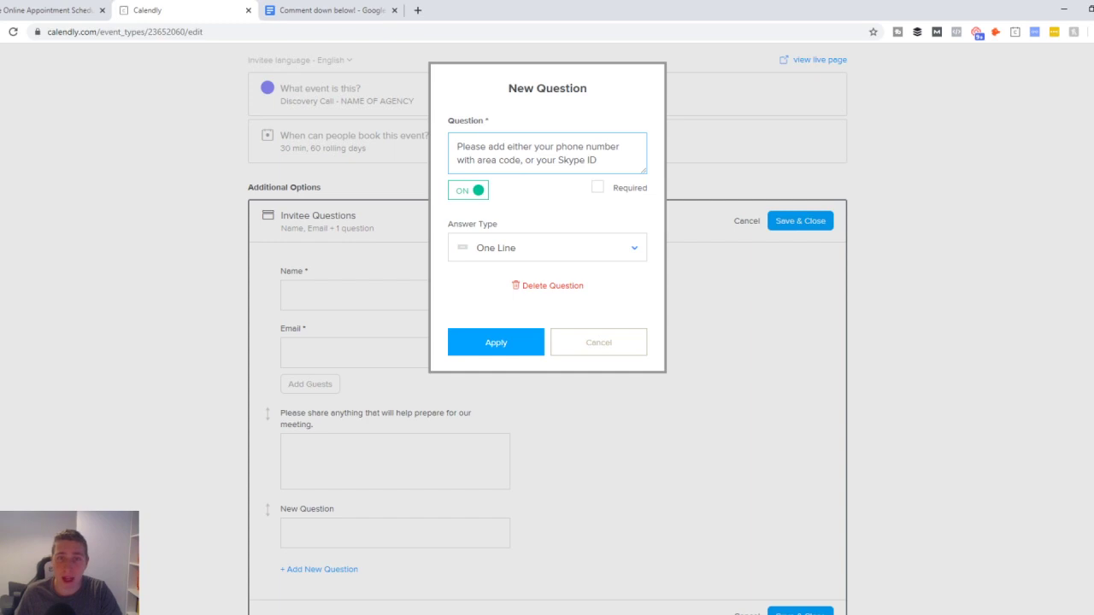
left_click(598, 188)
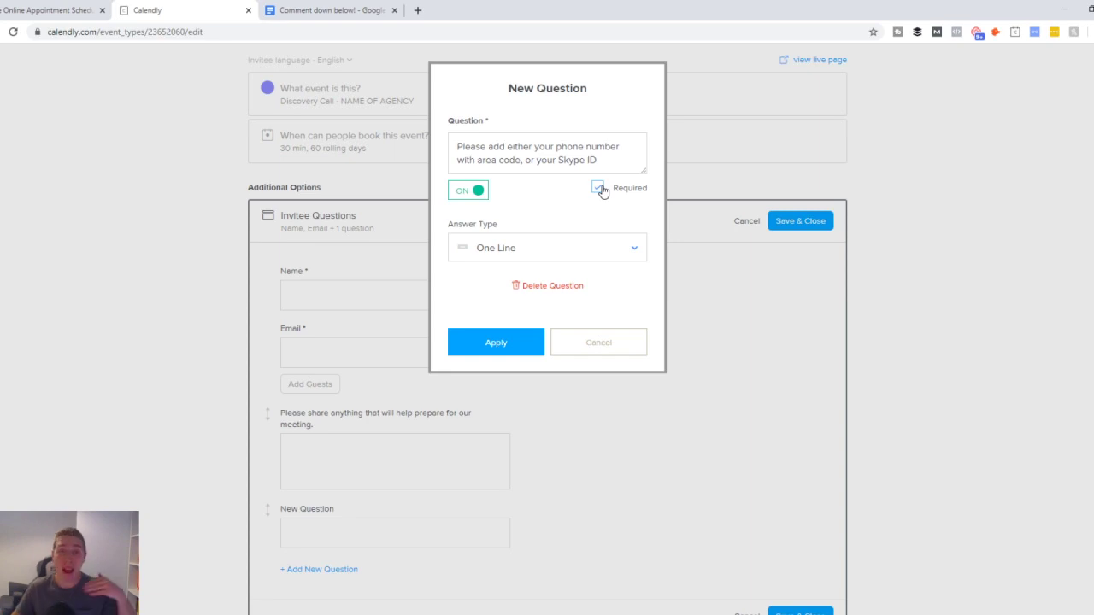
left_click(512, 341)
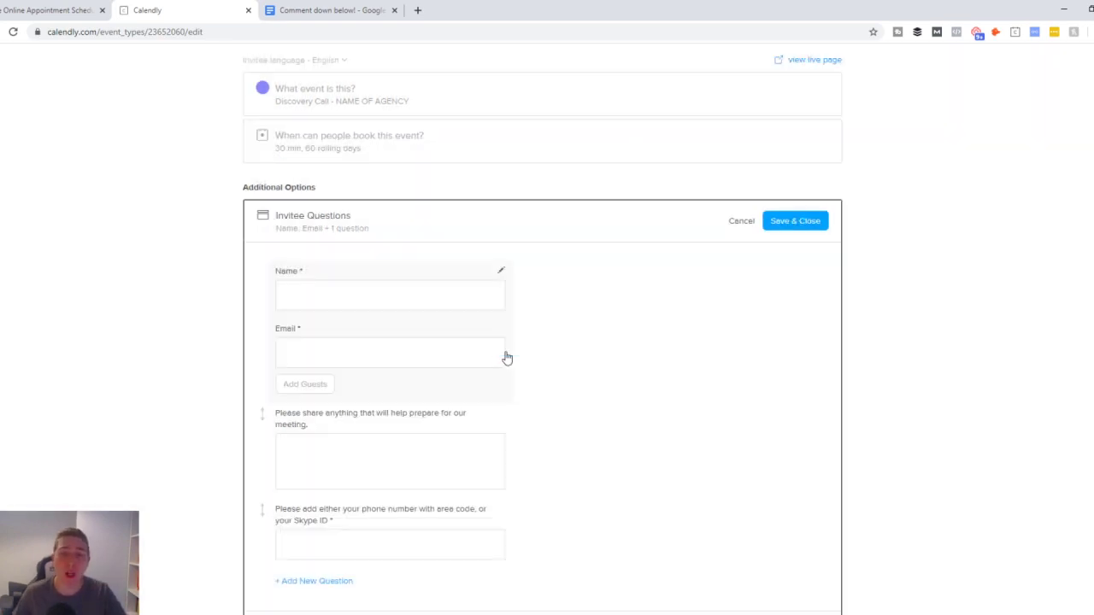
Move the phone/Skype question above 'Please share anything…' and save the invitee questions.
scroll(506, 363, "down", 2)
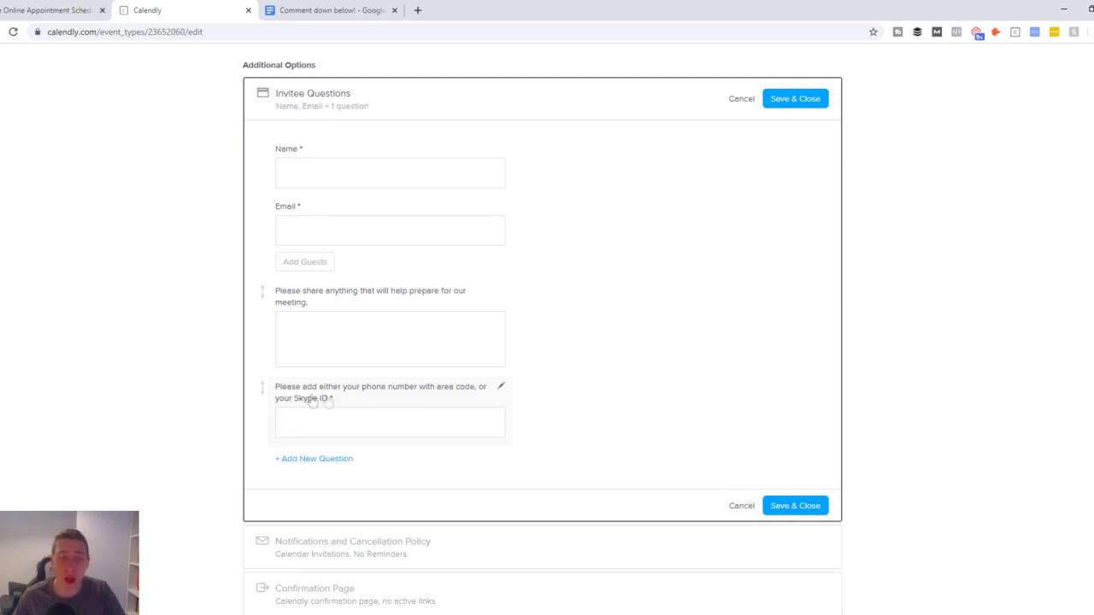
left_click_drag(266, 389, 274, 331)
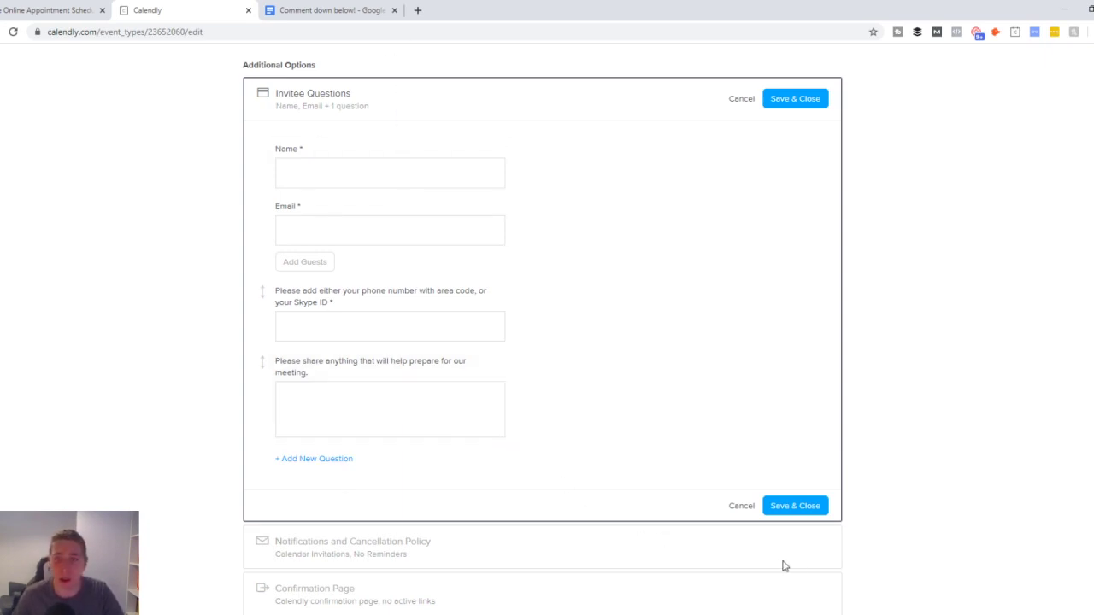
left_click(794, 505)
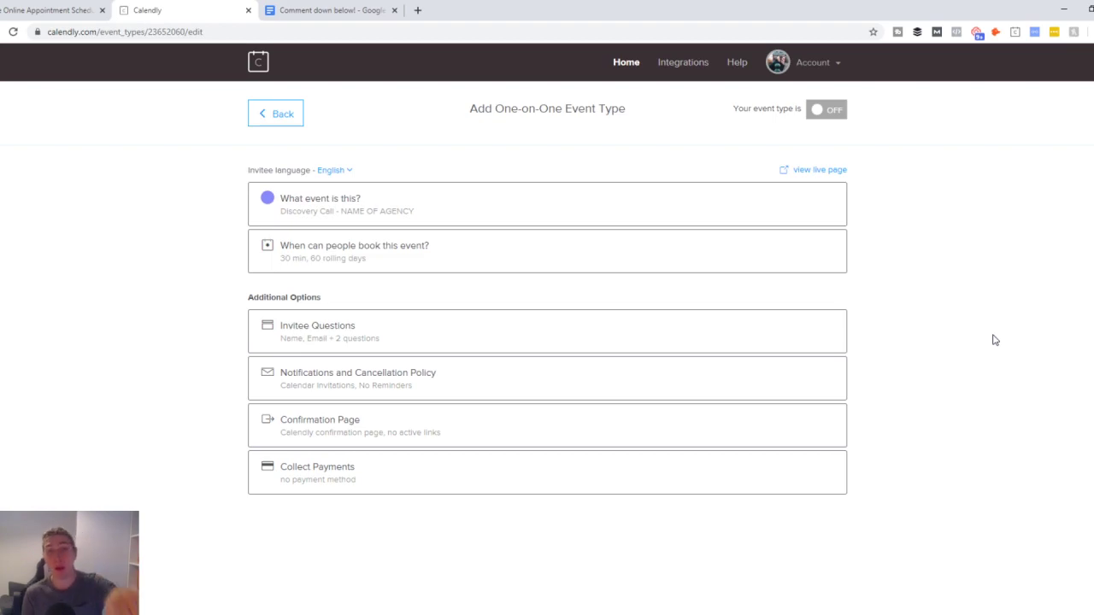
left_click(515, 259)
scroll(521, 325, "down", 1)
scroll(521, 325, "down", 3)
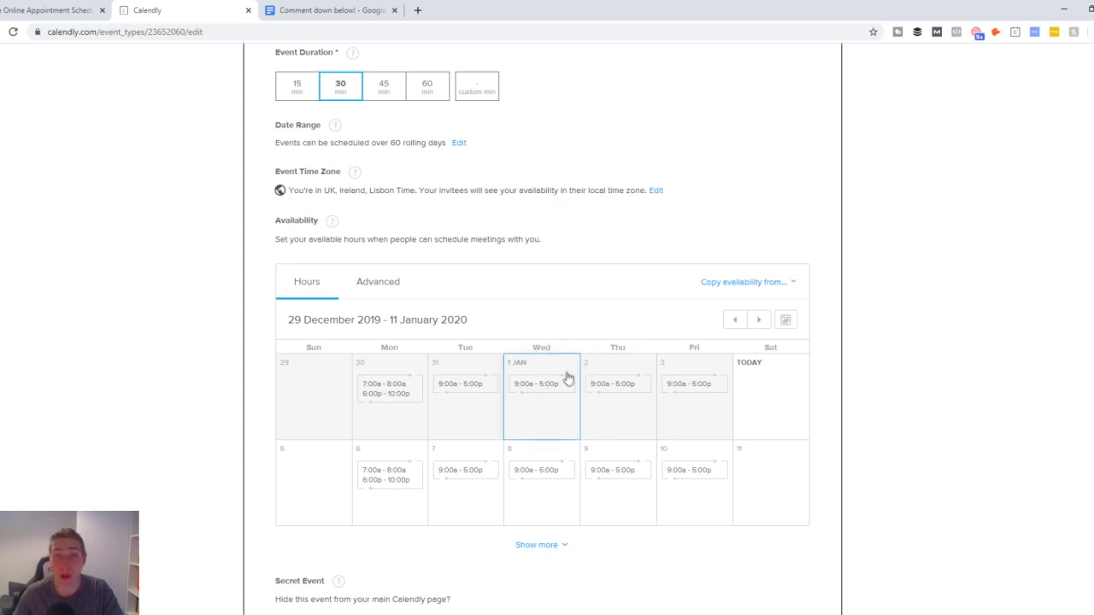
scroll(565, 376, "up", 2)
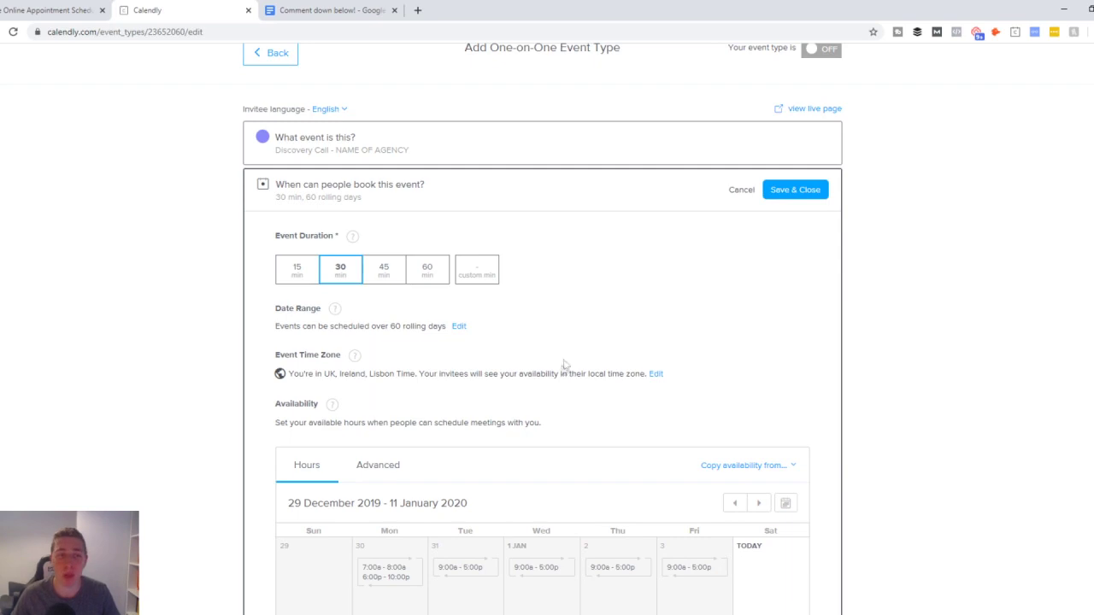
left_click(738, 191)
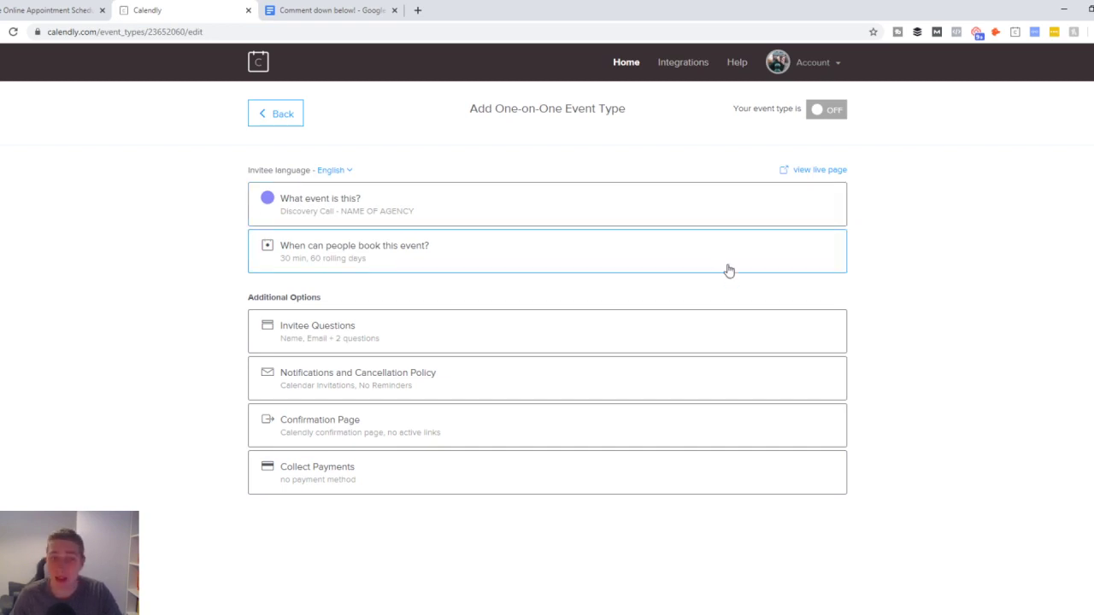
left_click(494, 220)
scroll(495, 256, "down", 2)
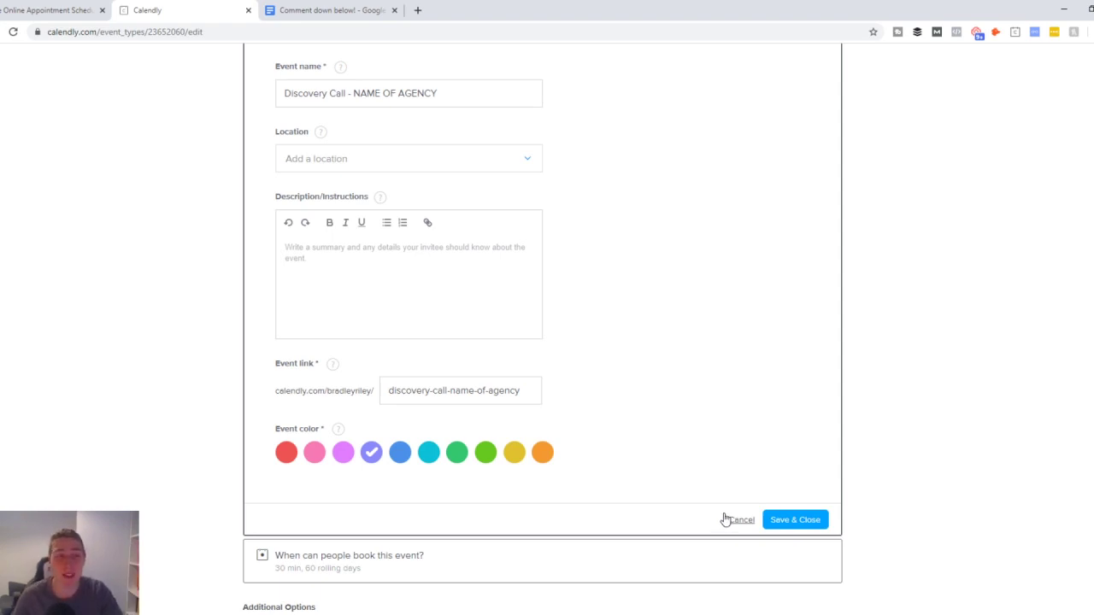
left_click(737, 521)
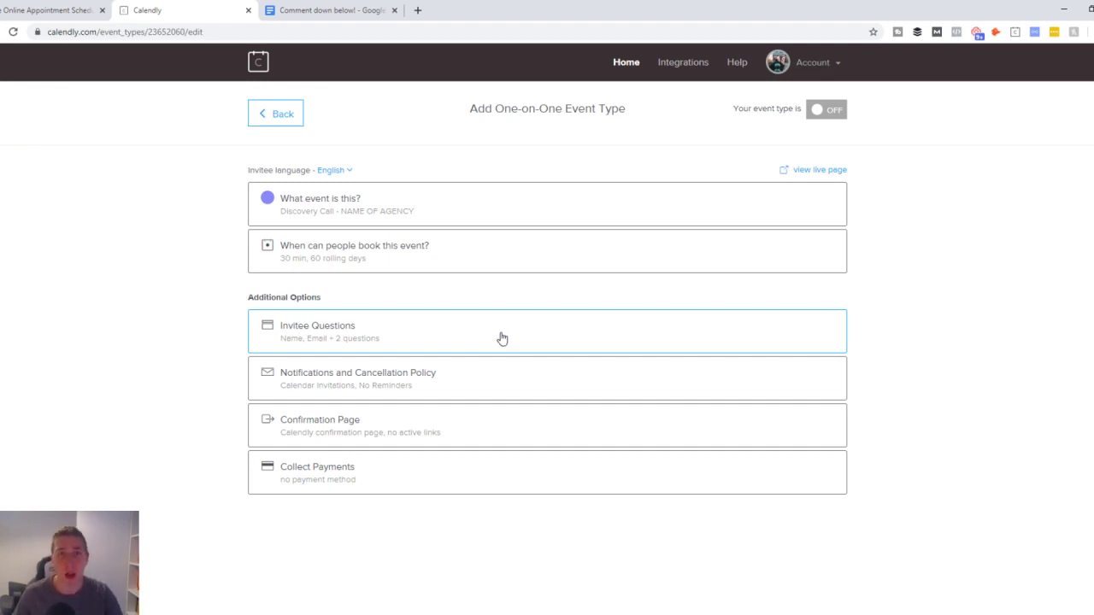
Switch to the calendly.com homepage tab.
left_click(44, 10)
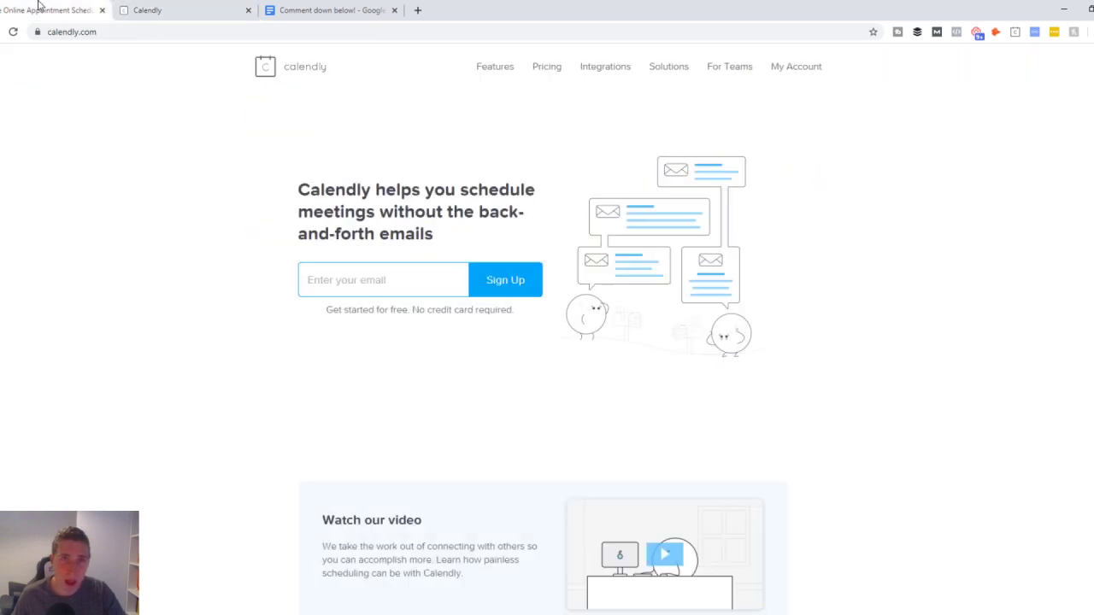